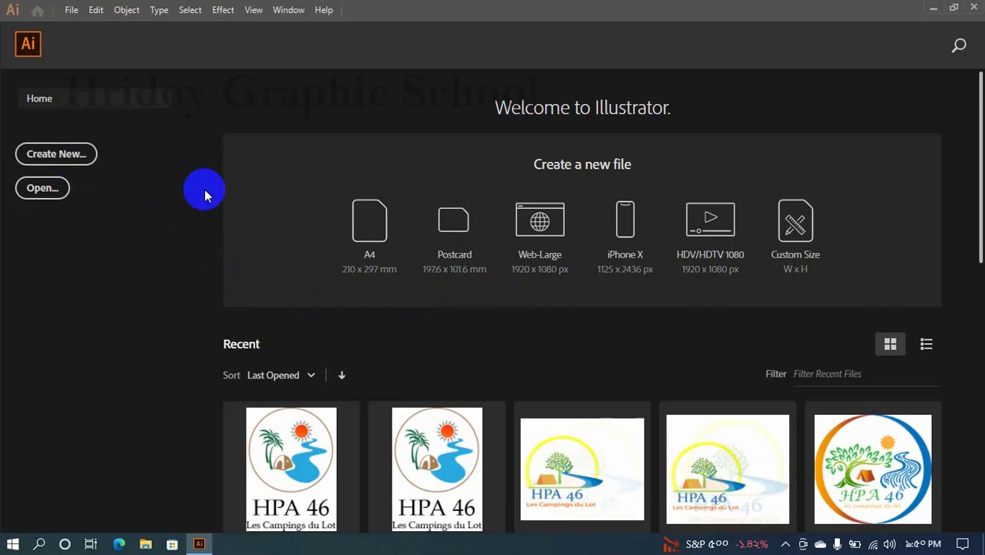
- Create a new landscape document of 1400 x 1000 px with one artboard
key(ctrl+n)
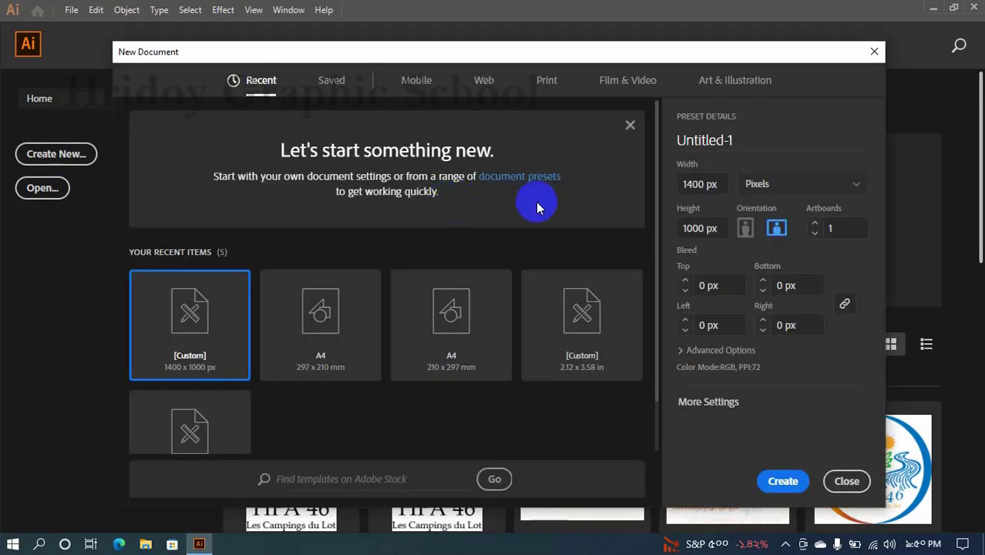
drag(694, 185, 661, 186)
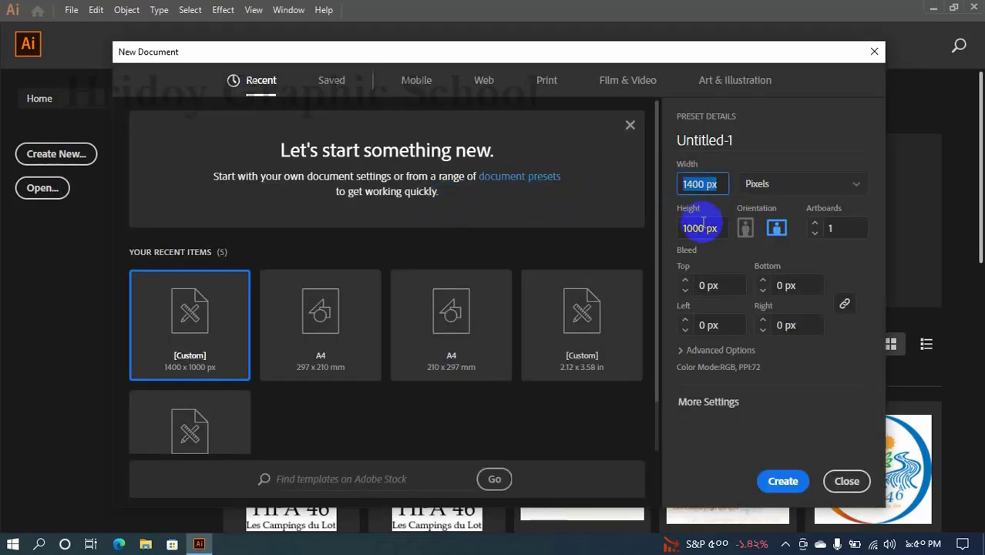
drag(719, 228, 690, 239)
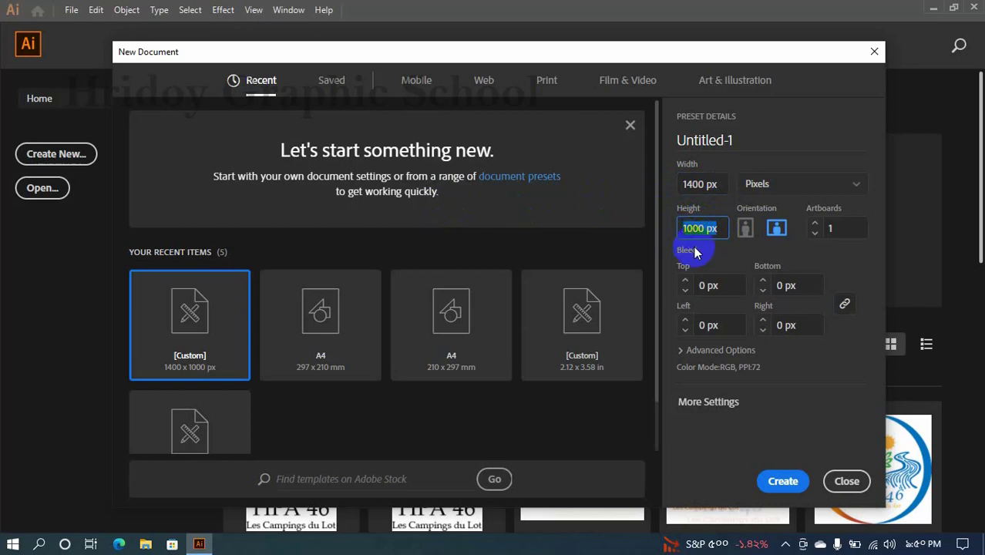
click(777, 485)
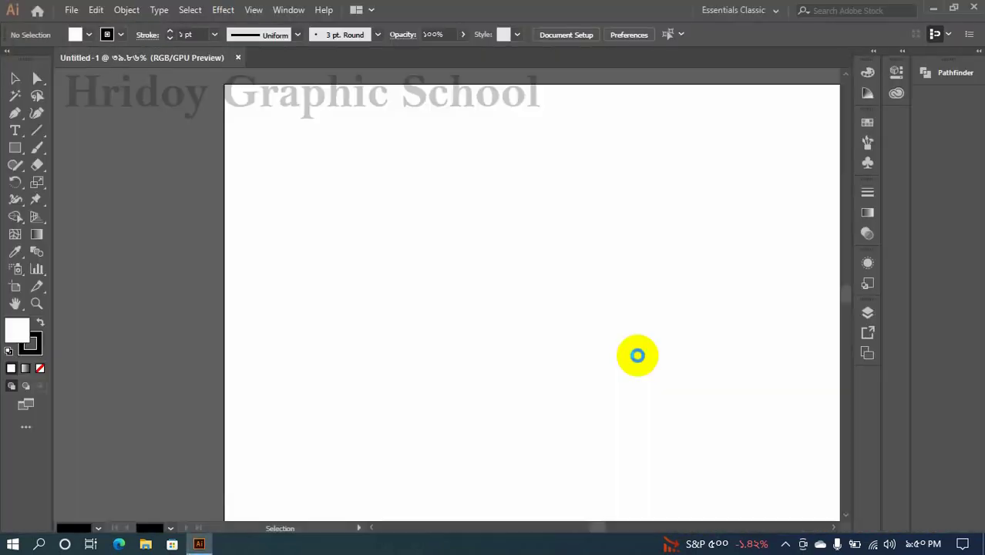
- Draw a tall, narrow vertical rectangle in the left half of the artboard with the Rectangle tool
drag(566, 308, 625, 377)
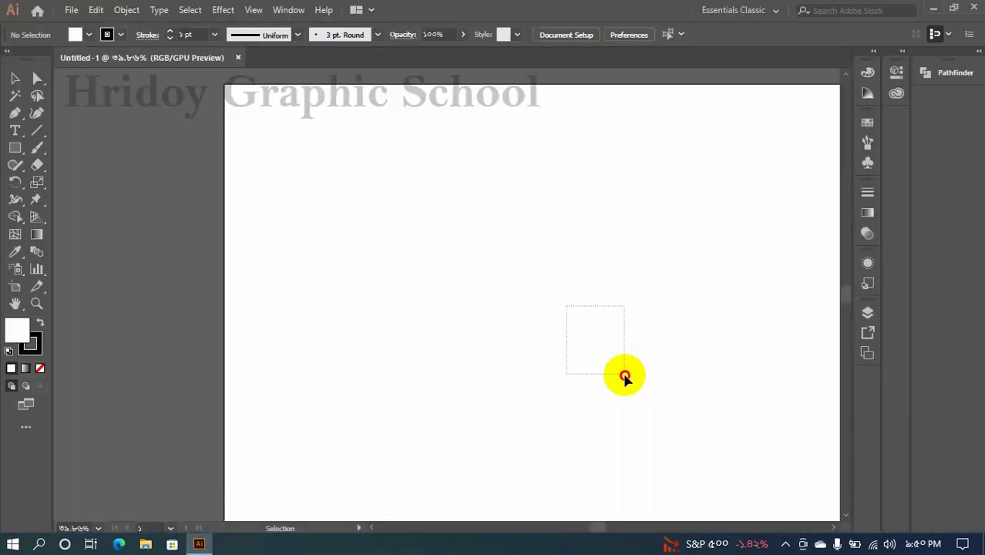
key(space)
drag(601, 345, 545, 339)
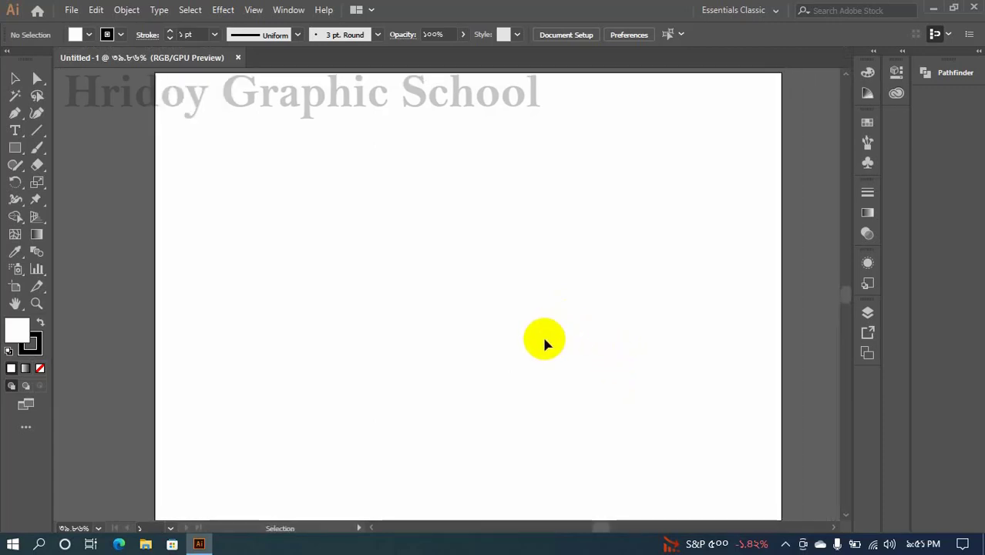
click(22, 148)
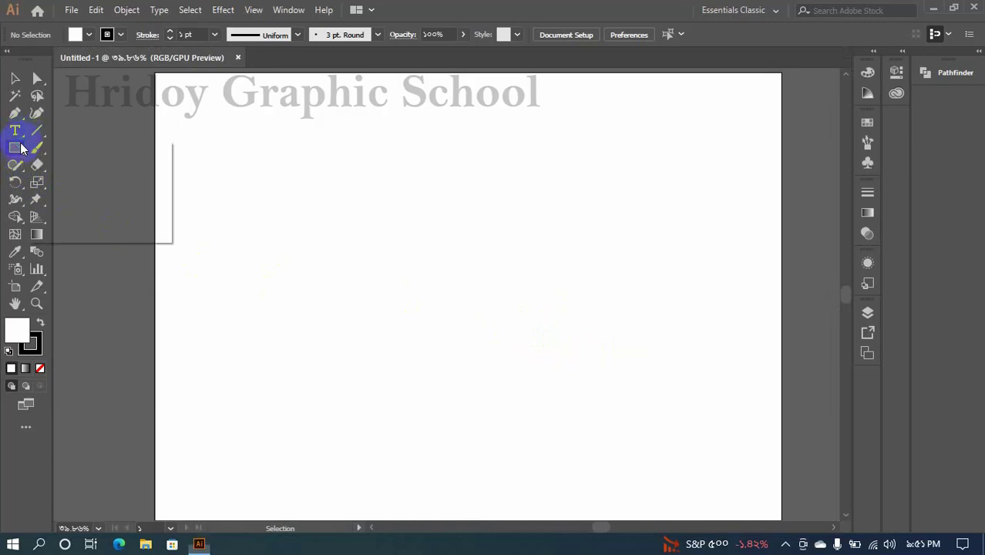
click(44, 143)
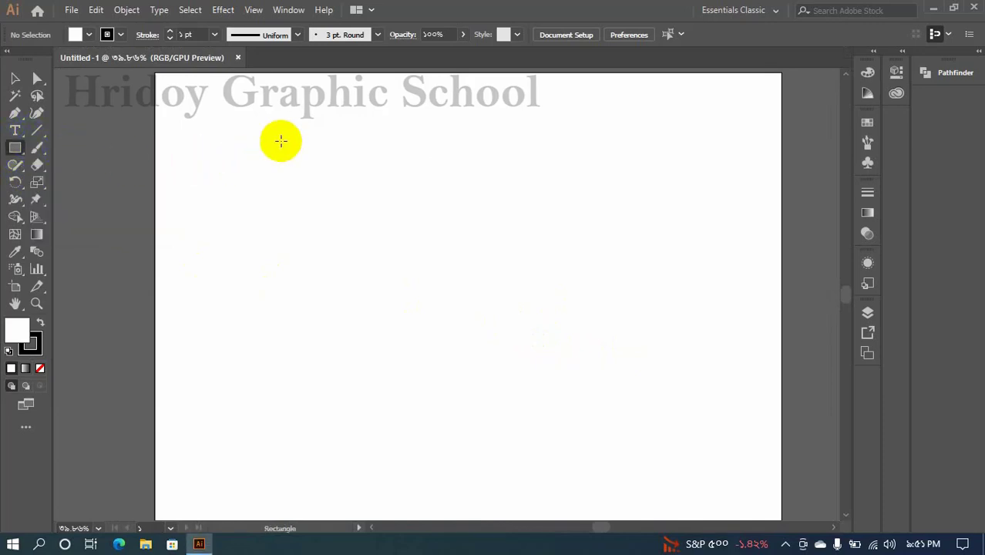
drag(269, 130, 289, 398)
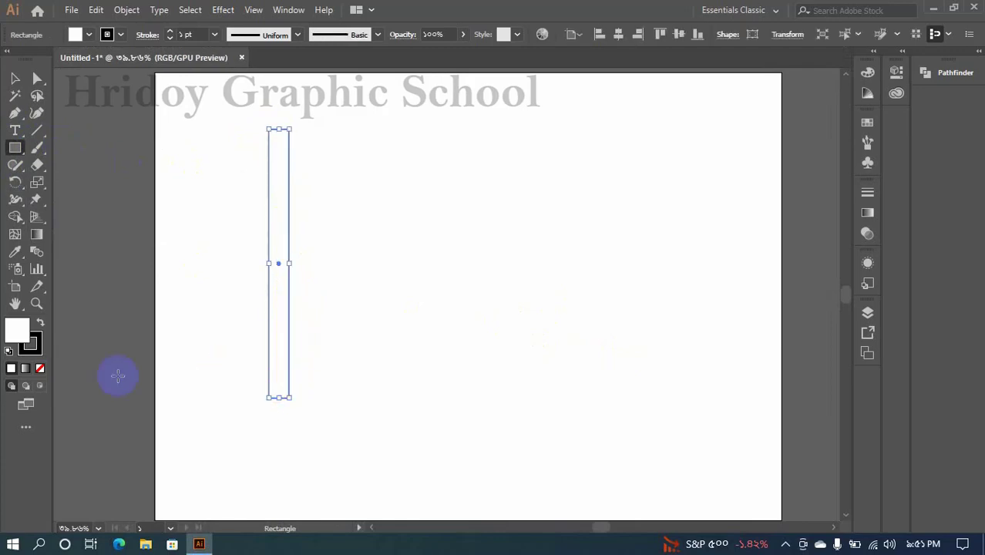
- Swap the rectangle's fill and stroke so the fill is black, and set its stroke to none
click(24, 334)
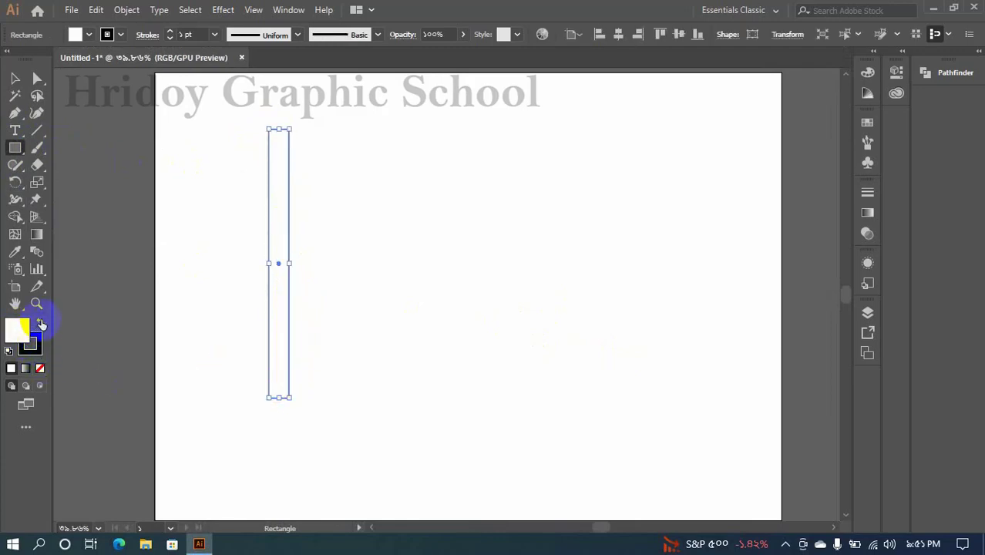
click(41, 326)
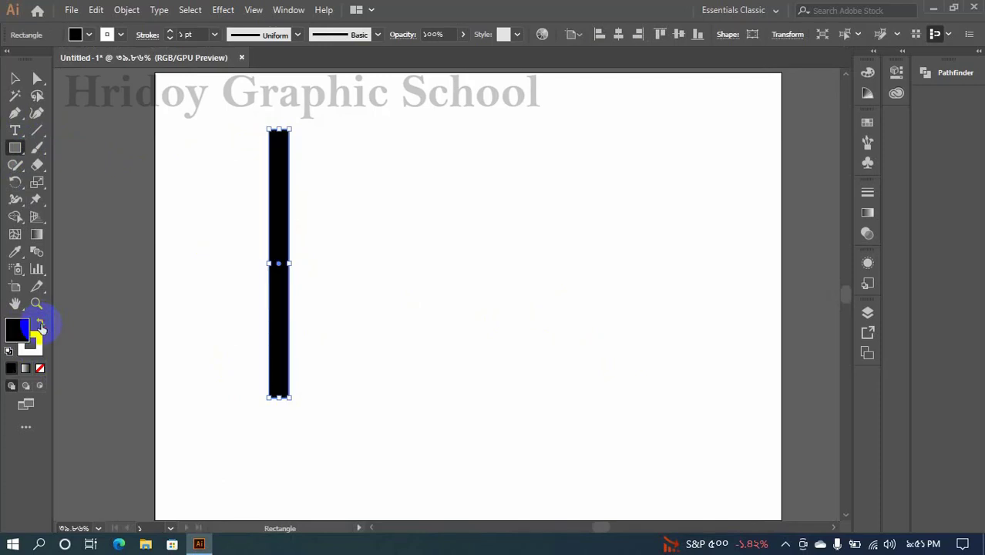
click(38, 353)
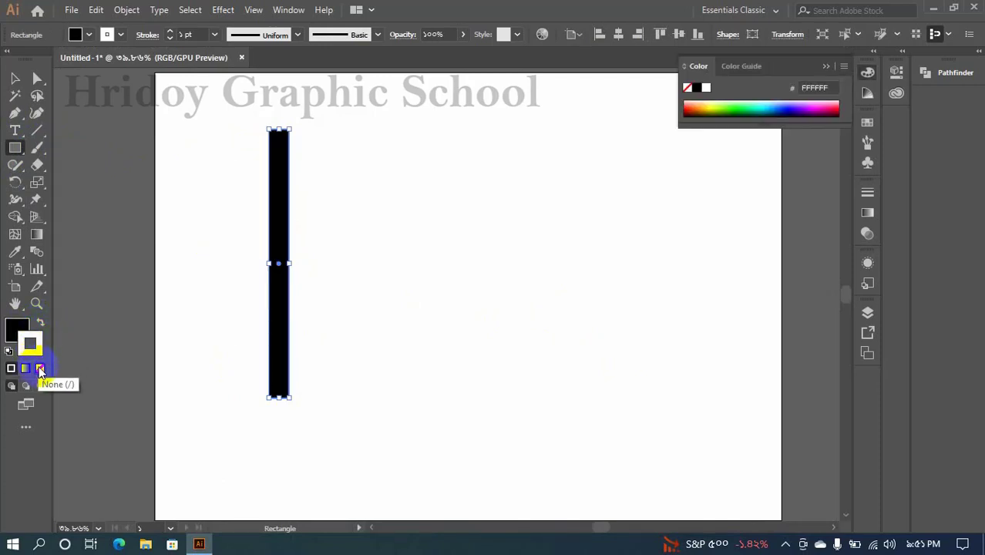
click(40, 370)
click(14, 337)
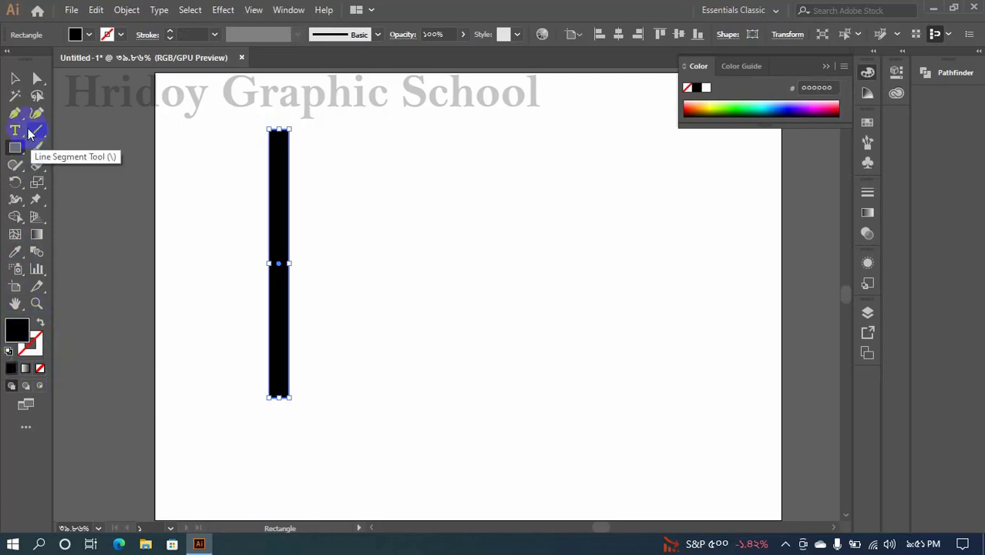
- Rotate the black bar slightly clockwise so it leans right, and move it a little to the right
click(16, 79)
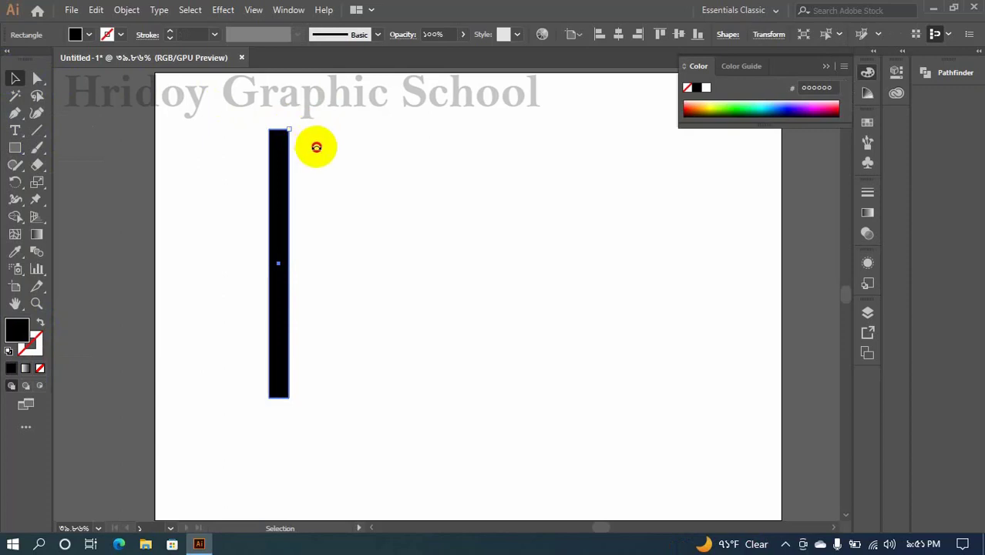
drag(292, 114, 345, 177)
click(380, 200)
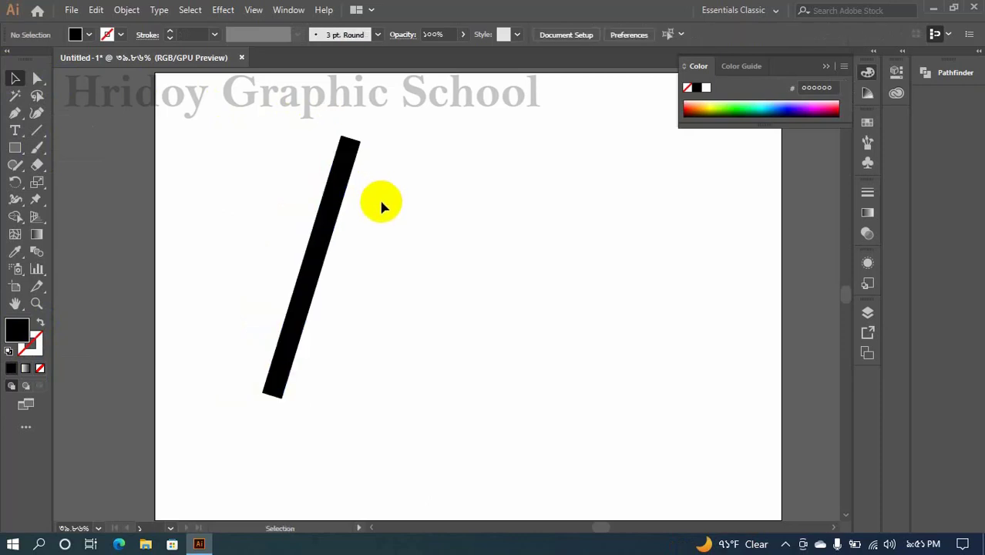
drag(329, 214, 377, 213)
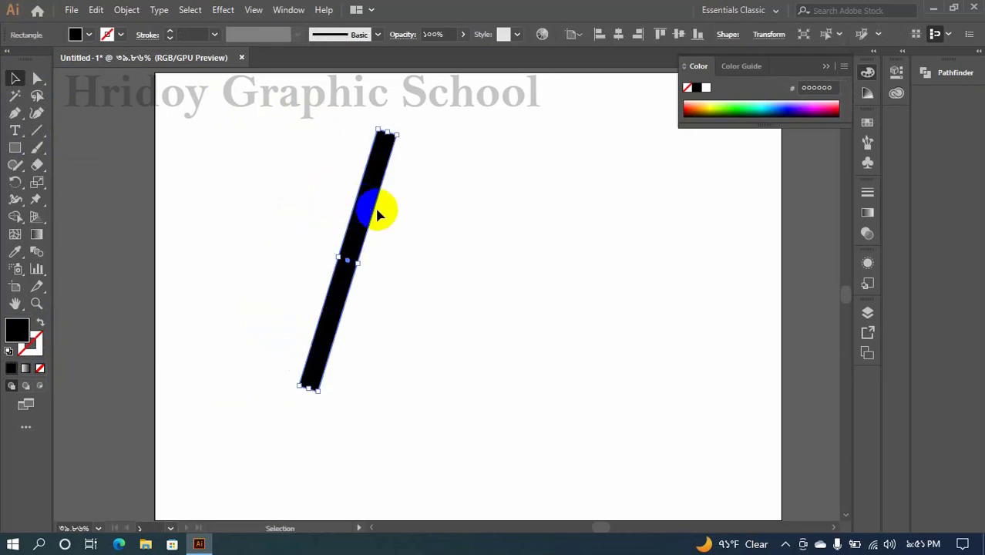
- Rotate a copy of the bar around a pivot in its upper part so the two bars cross like an A
click(15, 182)
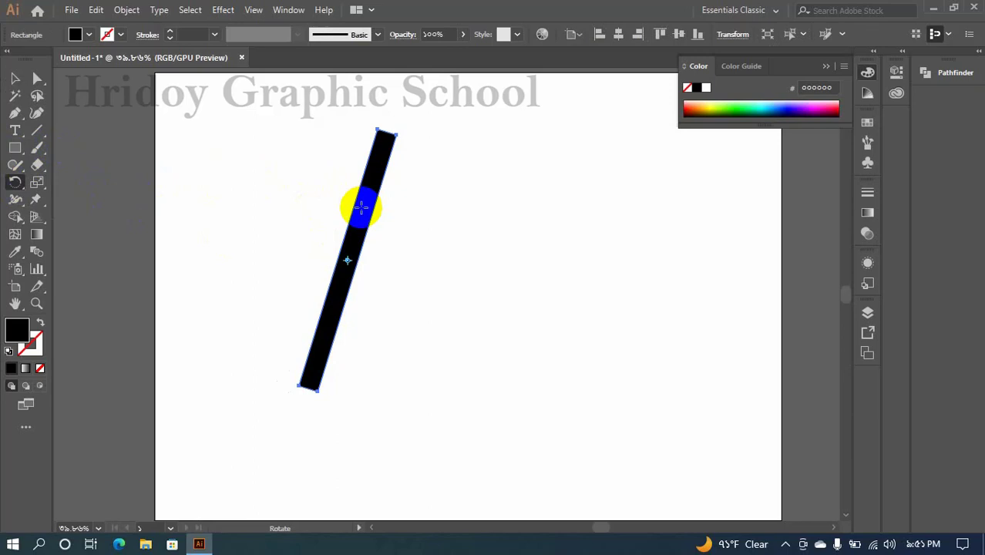
click(362, 208)
key(alt)
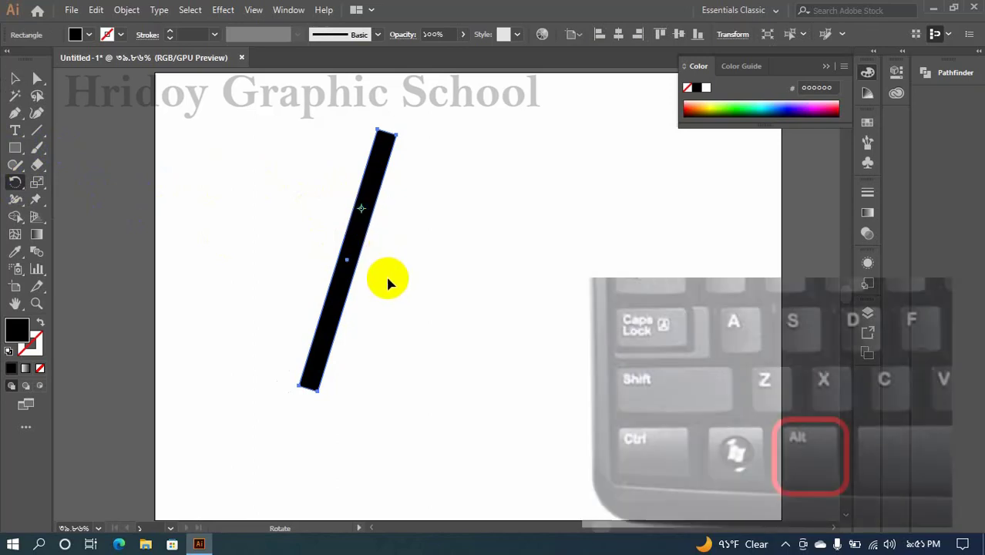
alt+click(351, 259)
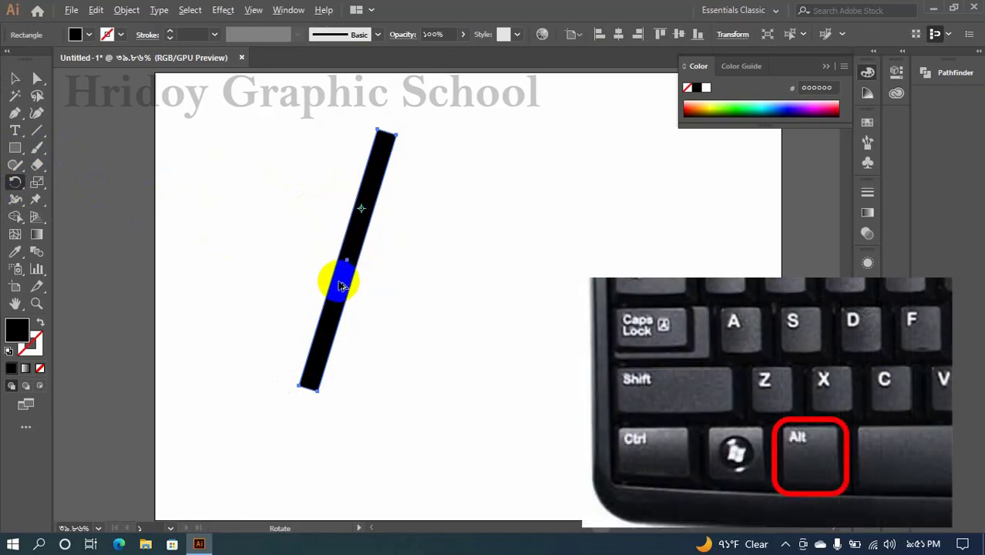
drag(331, 310, 408, 337)
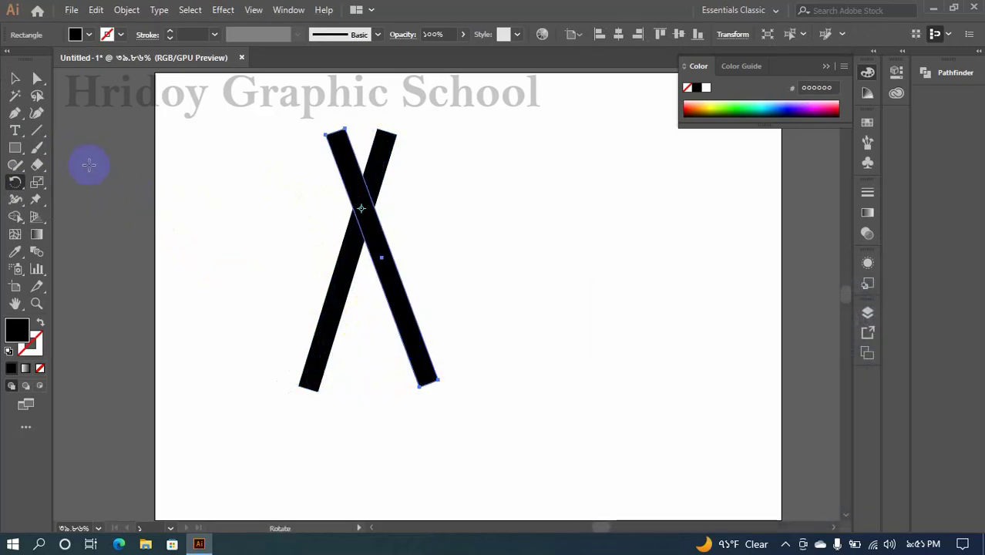
- Move the copied bar slightly downward to adjust the crossing, and deselect it
click(13, 80)
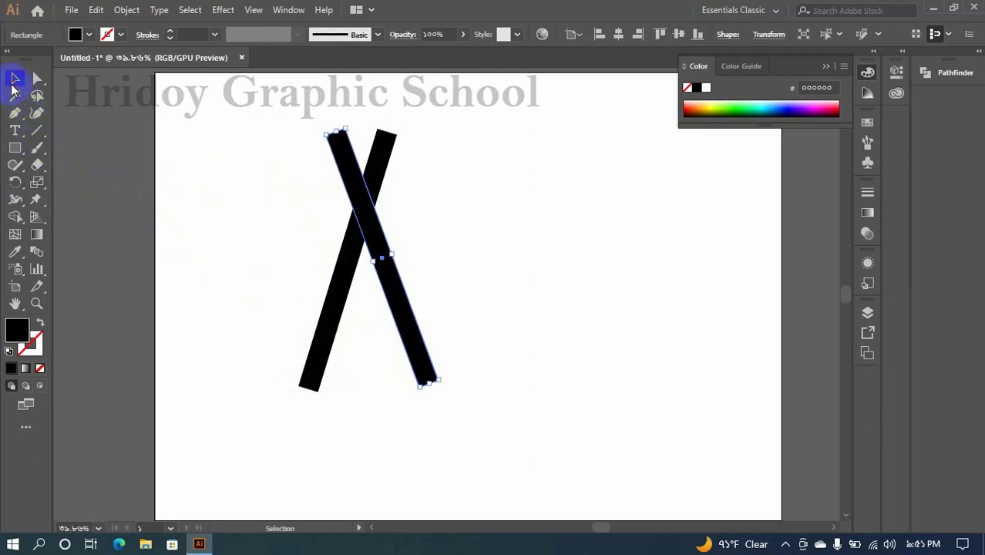
click(184, 168)
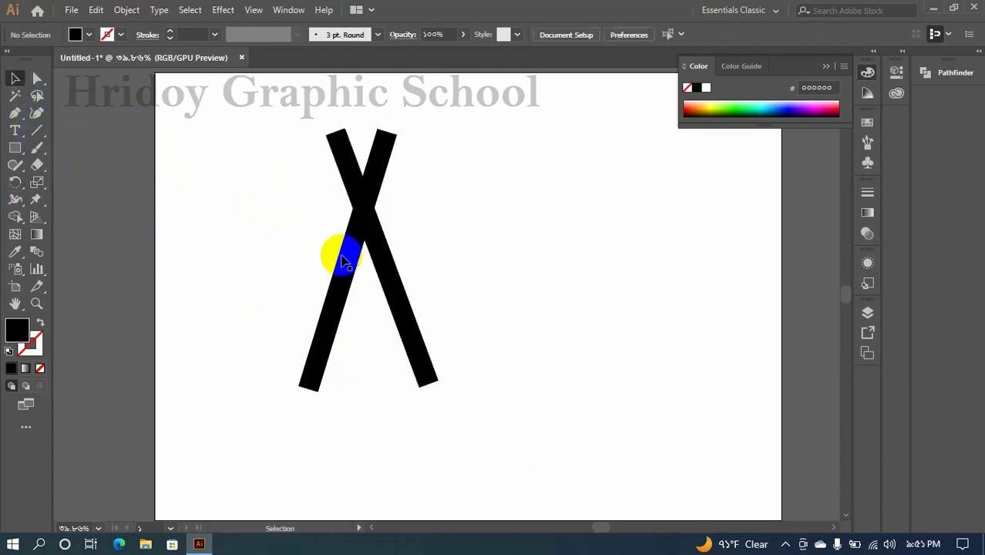
drag(392, 297, 394, 303)
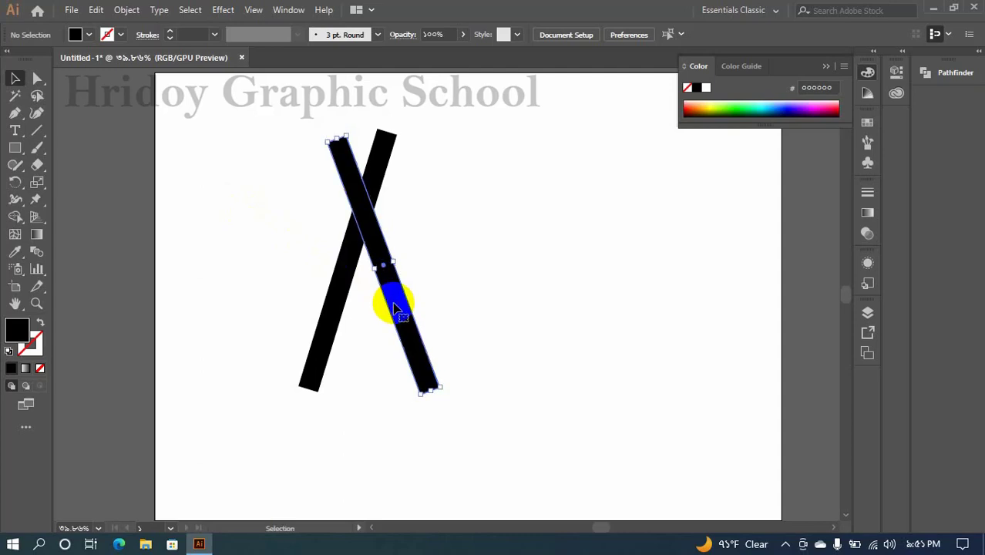
click(368, 322)
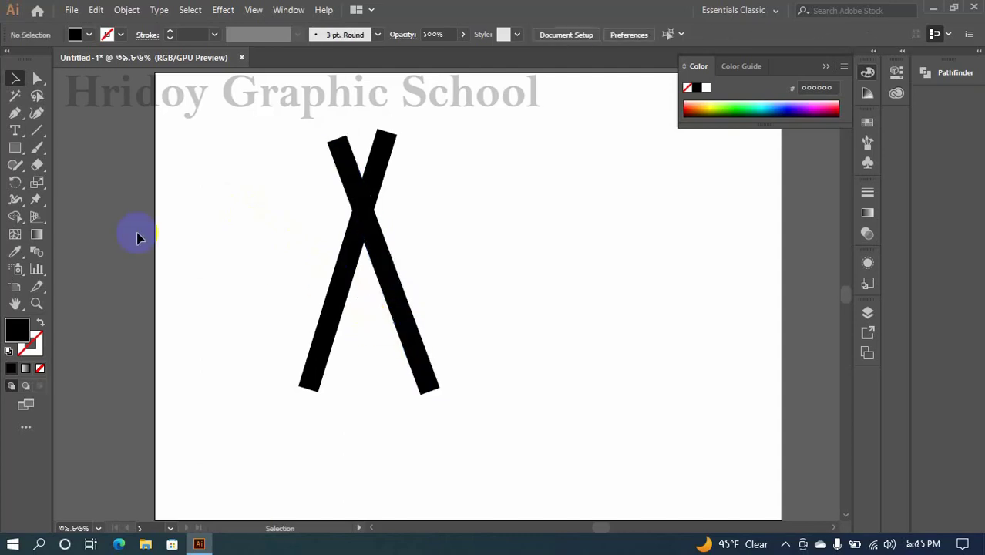
- Draw a wide ellipse across the lower part of the crossed bars, with no fill and a black stroke
drag(23, 151, 67, 180)
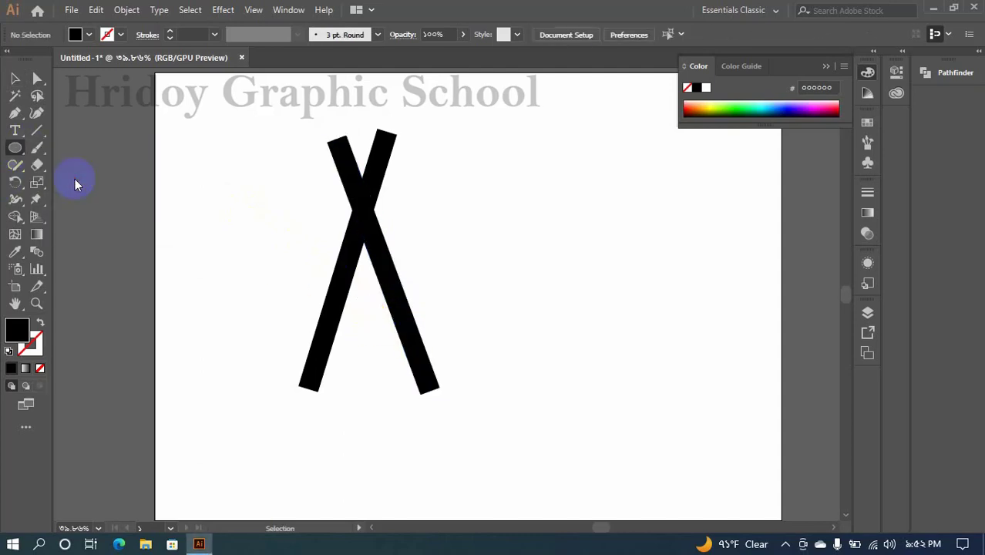
drag(234, 259, 436, 360)
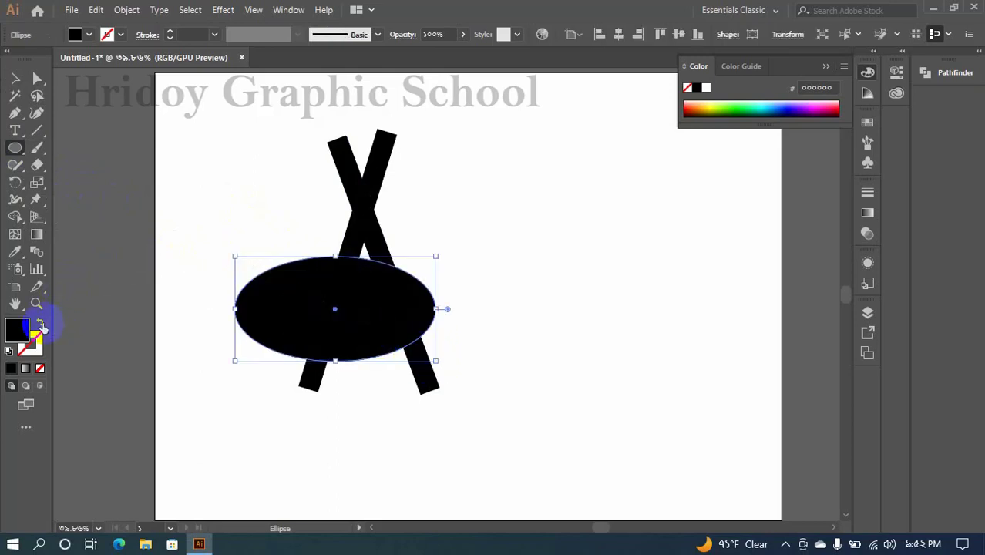
click(42, 325)
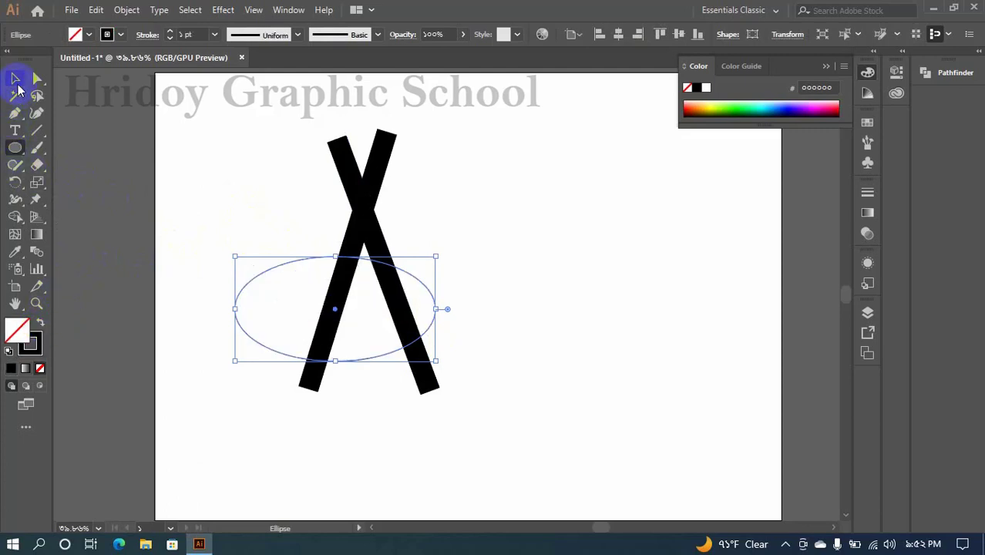
- Rotate the ellipse slightly counterclockwise and move it right to centre it over the crossed bars
click(15, 78)
click(397, 307)
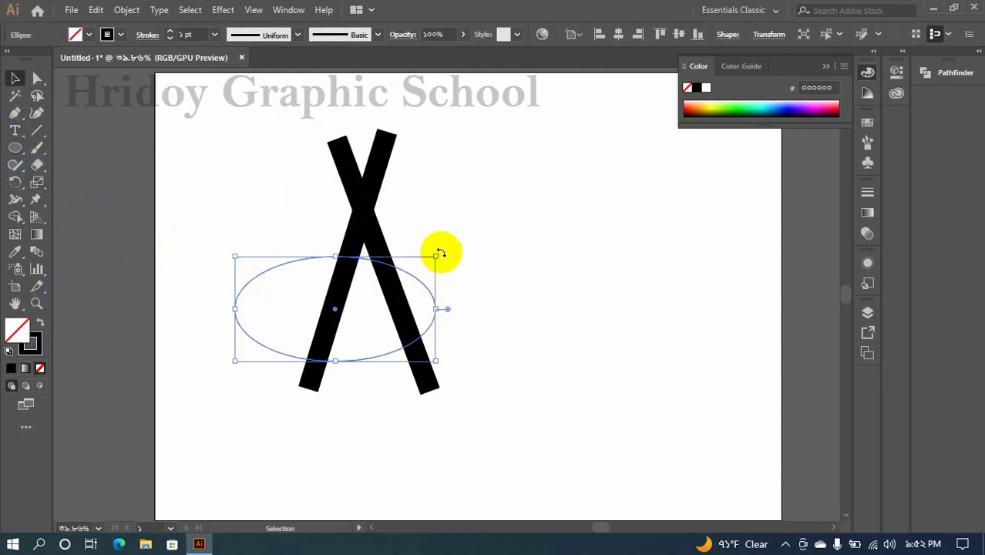
drag(439, 252, 432, 217)
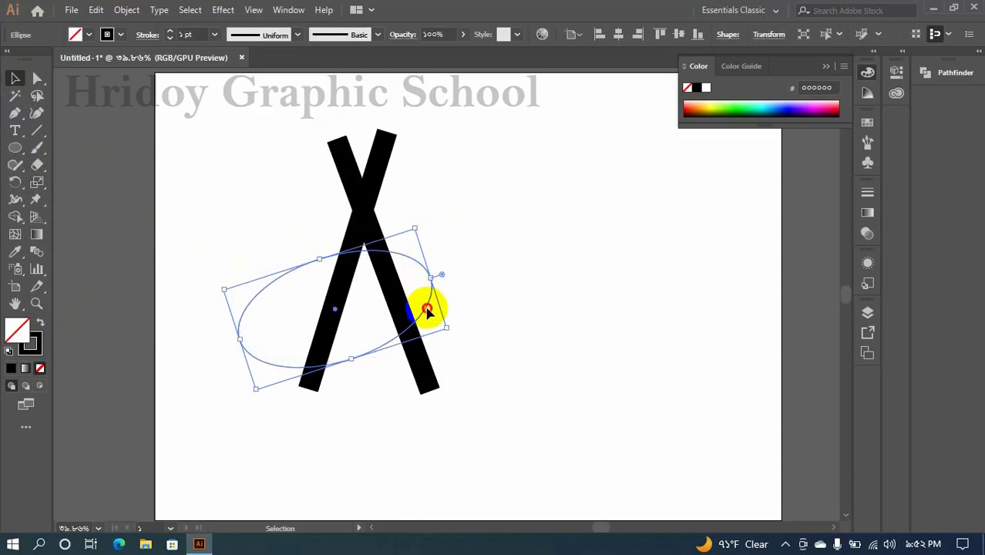
drag(428, 310, 451, 303)
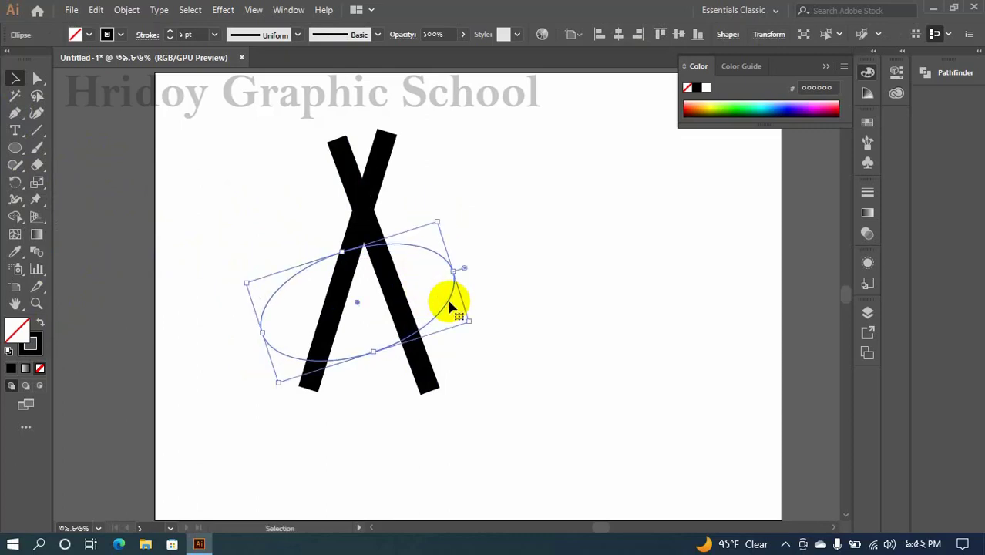
- Paste a copy of the tilted ellipse in front and enlarge it proportionally from its centre around the original
click(97, 10)
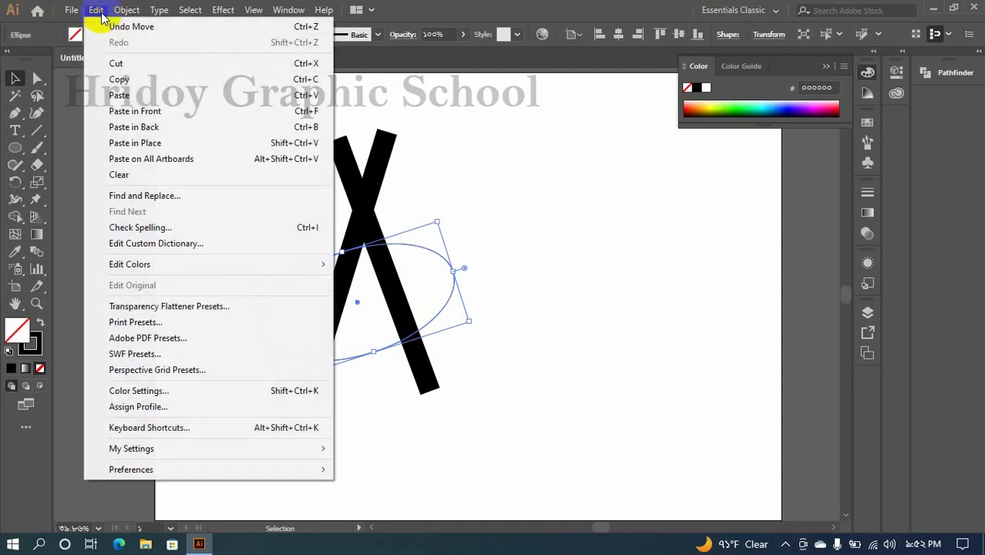
click(161, 78)
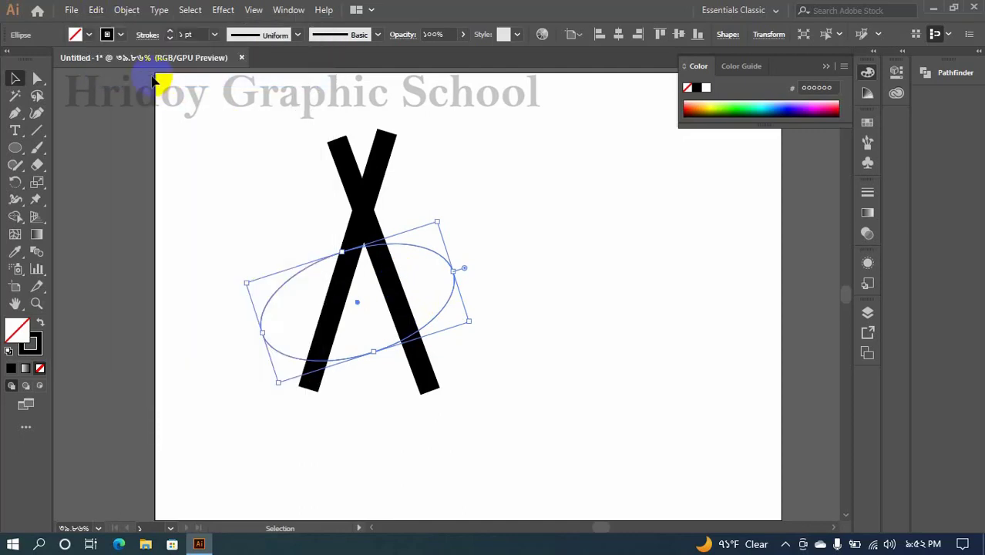
click(97, 10)
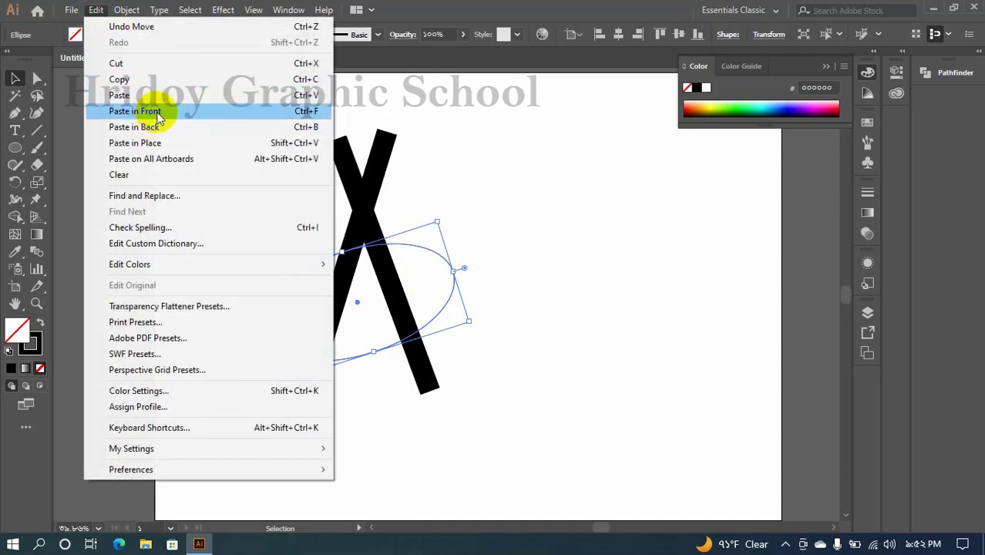
click(158, 114)
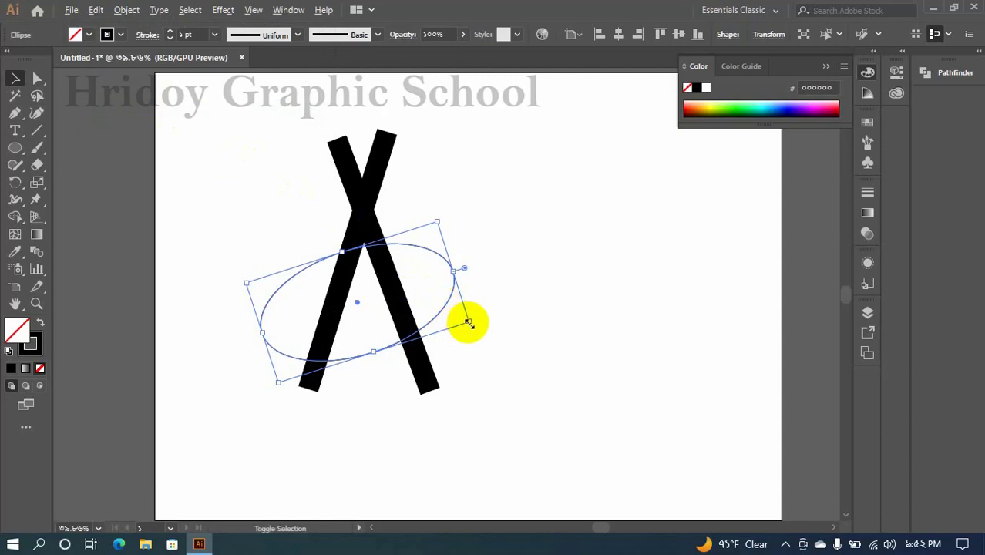
drag(468, 322, 511, 343)
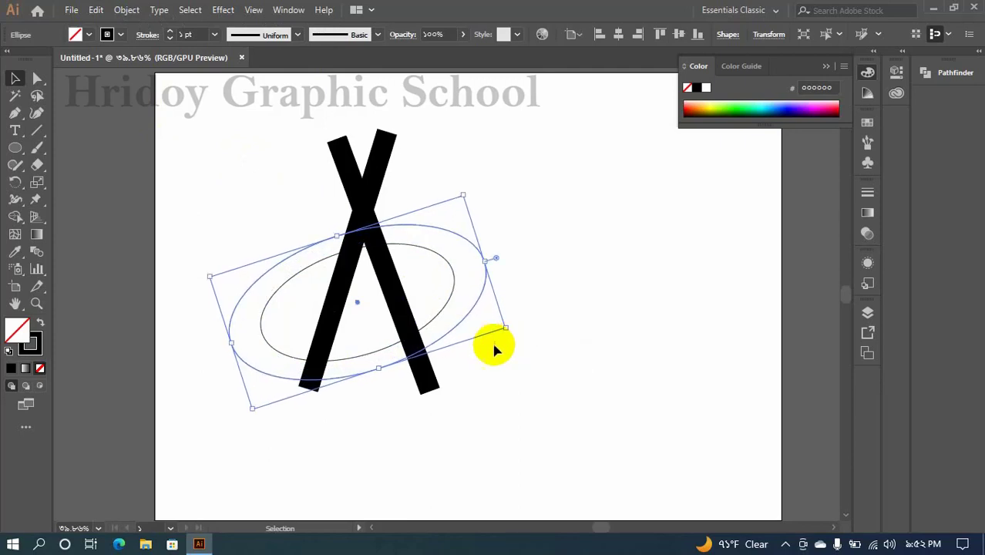
- Narrow the outer ellipse towards its right end and lower its upper edge slightly so it sits closer to the inner ellipse
click(370, 388)
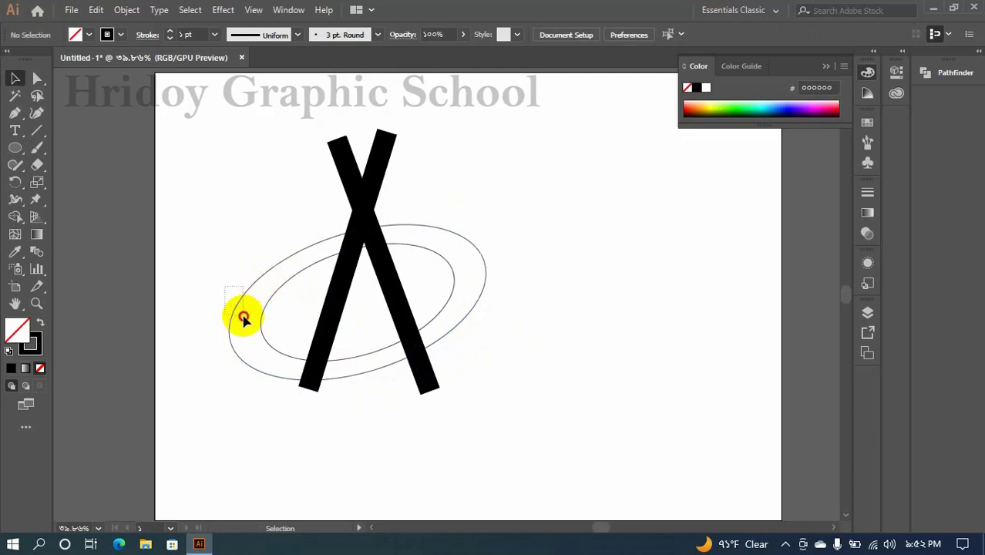
click(240, 316)
drag(231, 344, 257, 344)
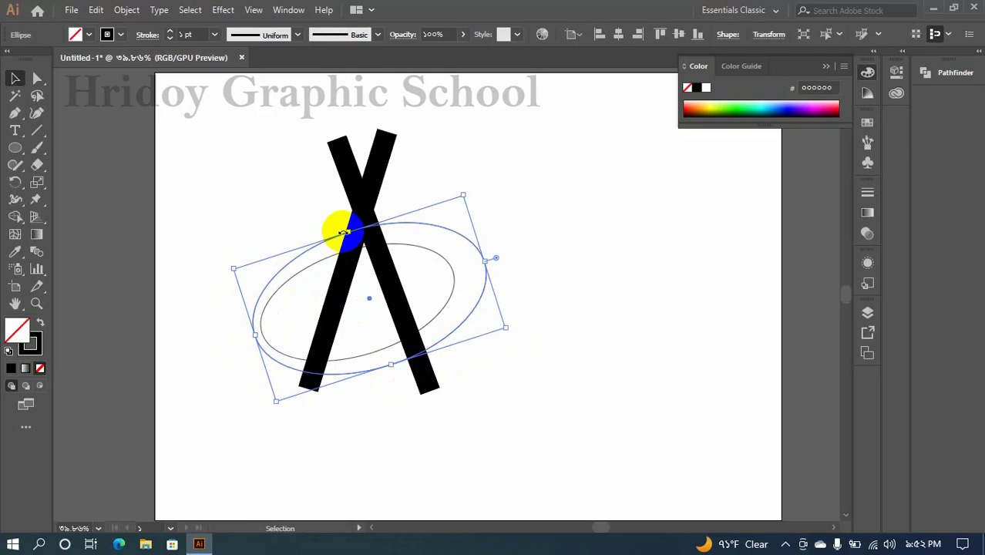
drag(348, 232, 351, 240)
- Stretch the inner ellipse past the outer ellipse's left end and adjust its upper edge slightly, and deselect the ellipses
click(305, 273)
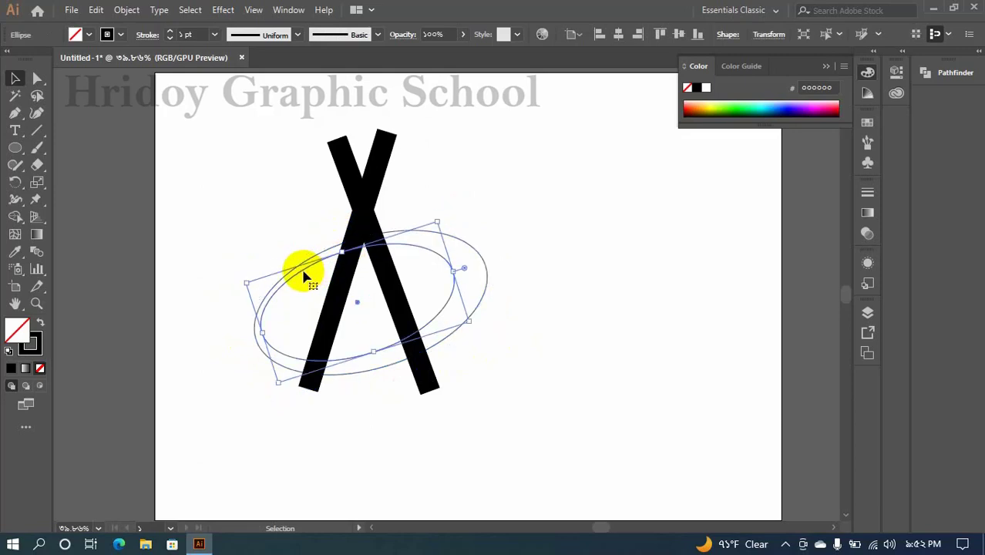
drag(263, 334, 248, 334)
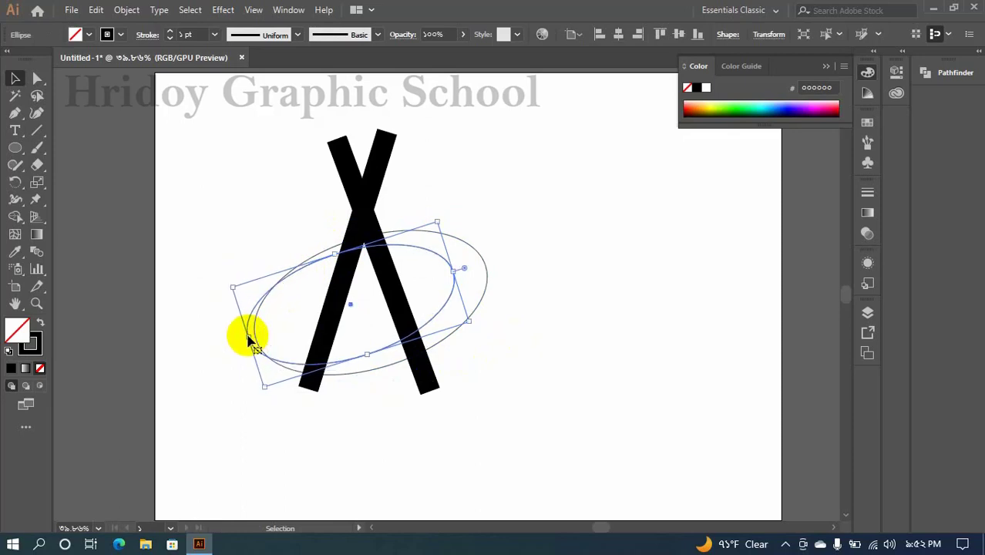
drag(334, 254, 334, 254)
click(364, 339)
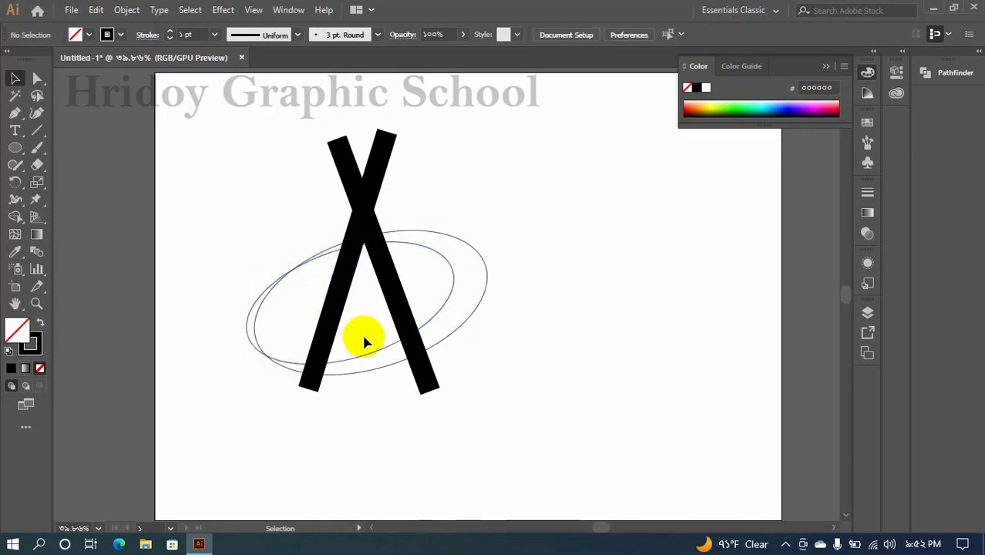
click(337, 380)
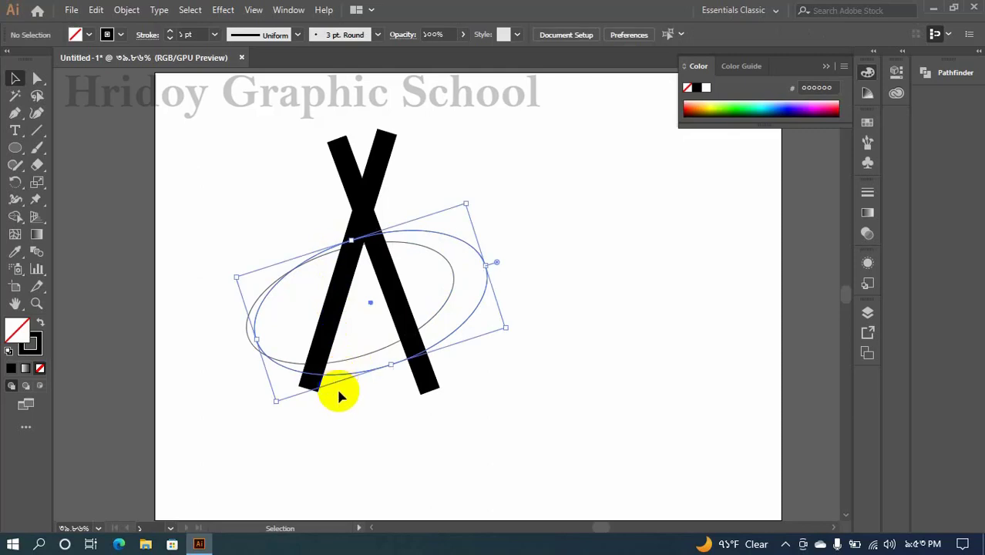
click(340, 394)
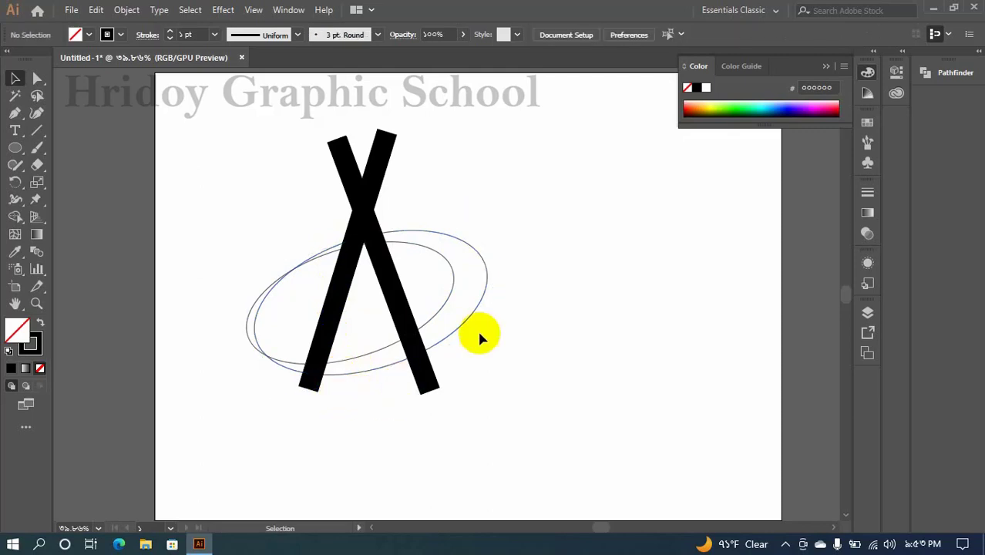
- Select both ellipses and swap their fill and stroke for a black fill with no outline
drag(532, 320, 448, 268)
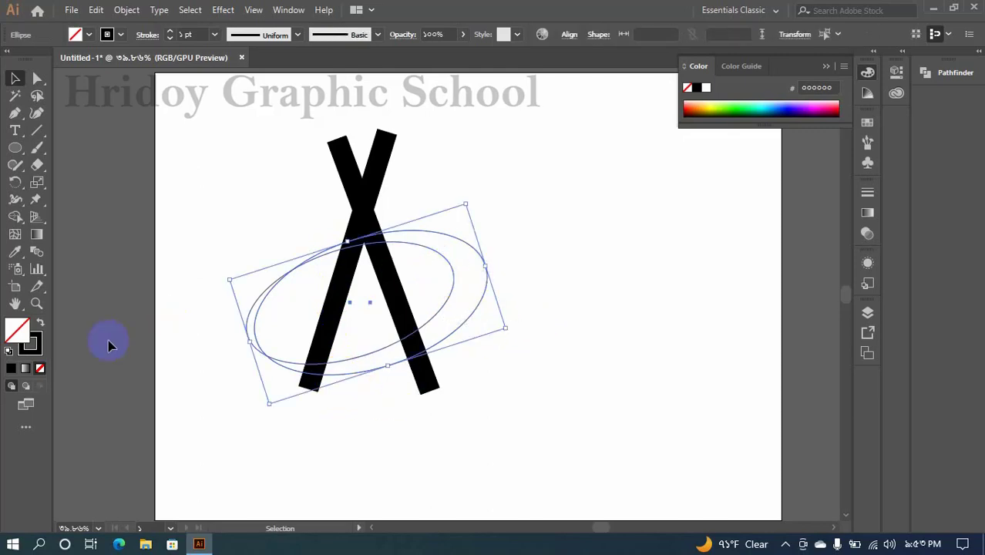
click(39, 325)
click(132, 319)
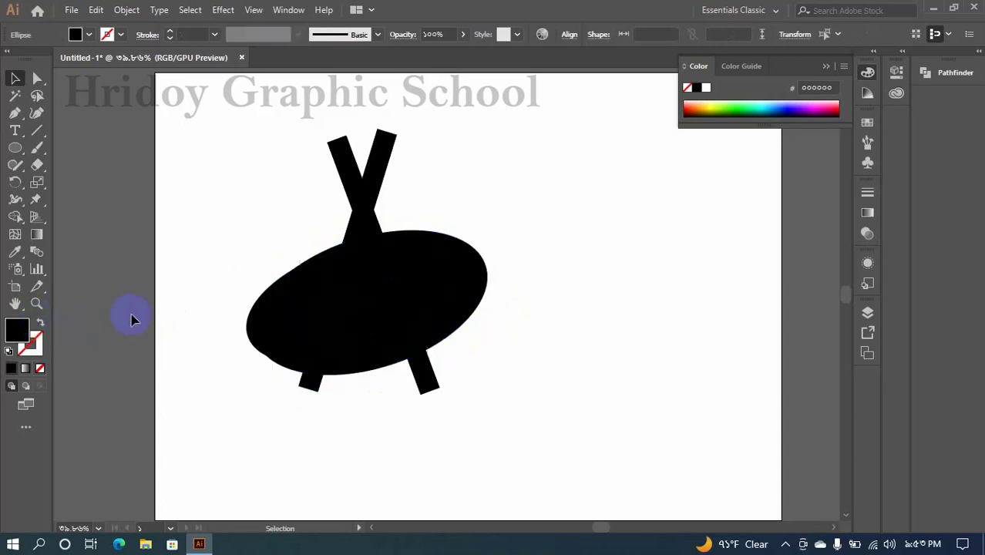
- Select all the artwork and cut away the inner ellipse areas and excess bar ends with the Shape Builder, leaving an A with a crescent
drag(262, 131, 509, 403)
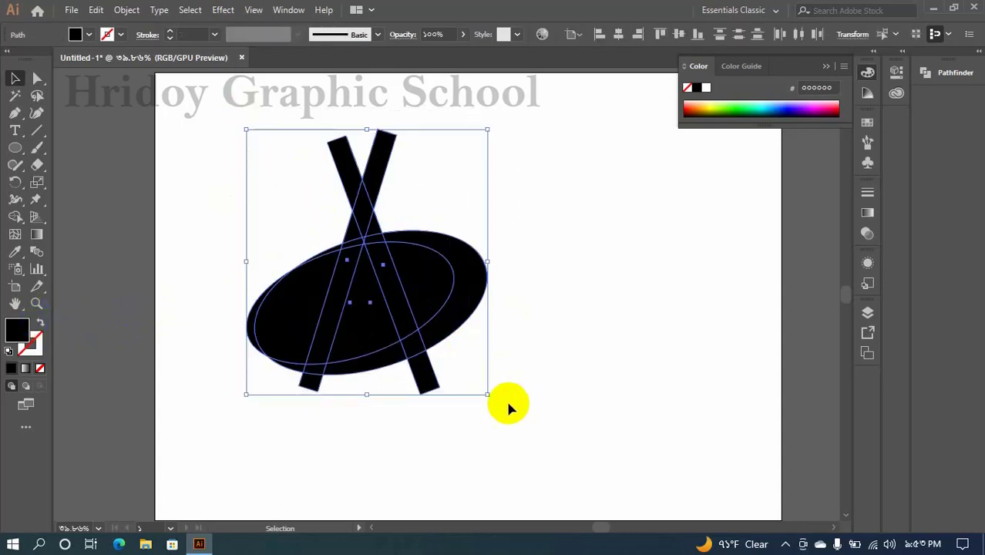
click(19, 221)
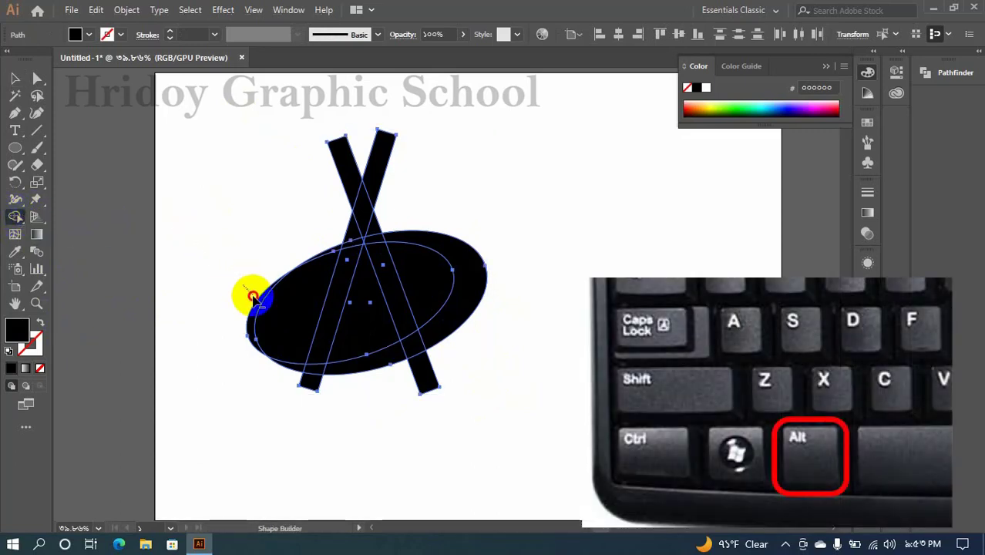
mouse_move(253, 293)
mouse_down()
mouse_move(281, 337)
mouse_move(286, 370)
mouse_move(313, 391)
mouse_move(358, 330)
mouse_move(413, 293)
mouse_up()
alt+click(417, 285)
mouse_move(390, 201)
mouse_down()
mouse_move(381, 163)
mouse_move(349, 165)
mouse_up()
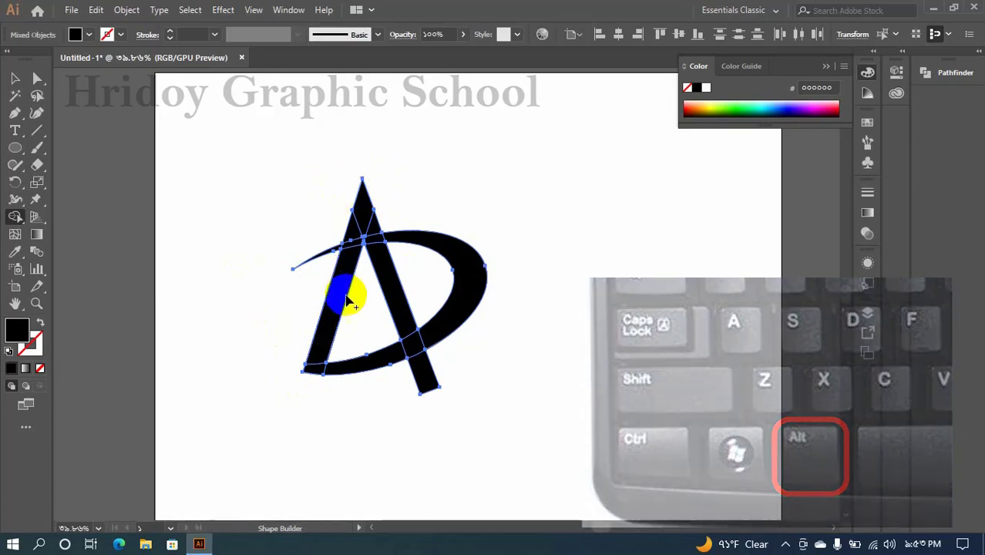
scroll(313, 399, up, 3)
mouse_move(334, 324)
mouse_down()
mouse_move(365, 322)
mouse_move(618, 233)
mouse_up()
scroll(617, 233, down, 2)
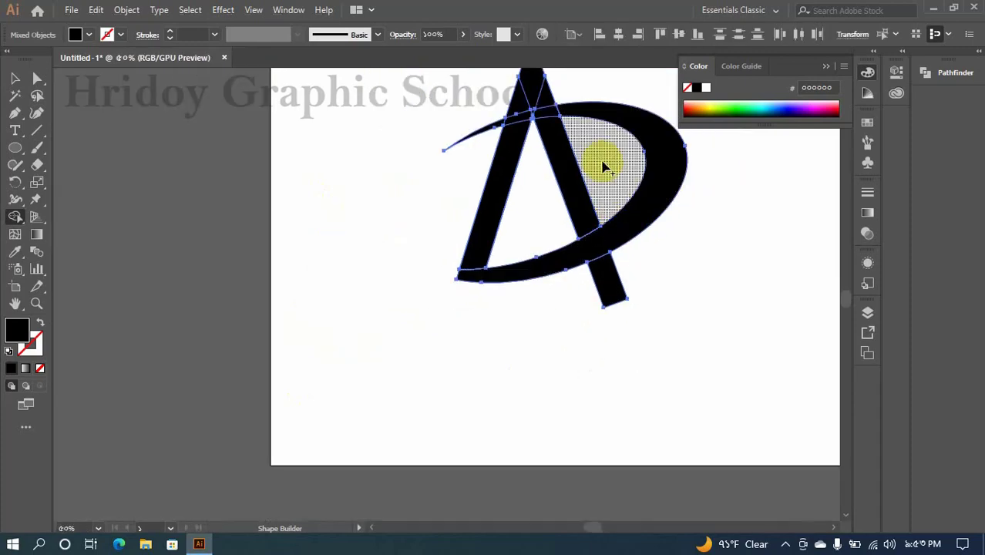
click(603, 210)
key(ctrl+z)
scroll(551, 111, up, 1)
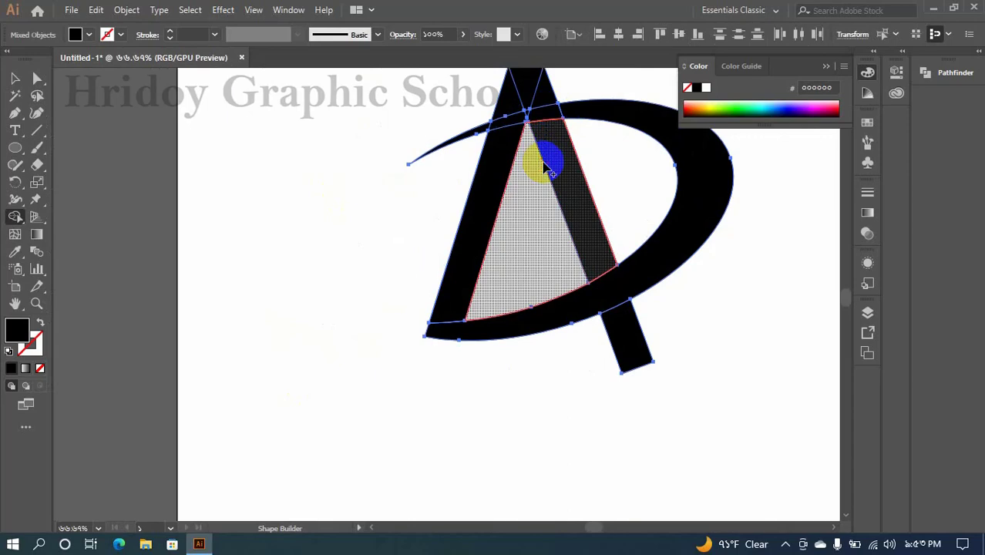
drag(539, 152, 471, 265)
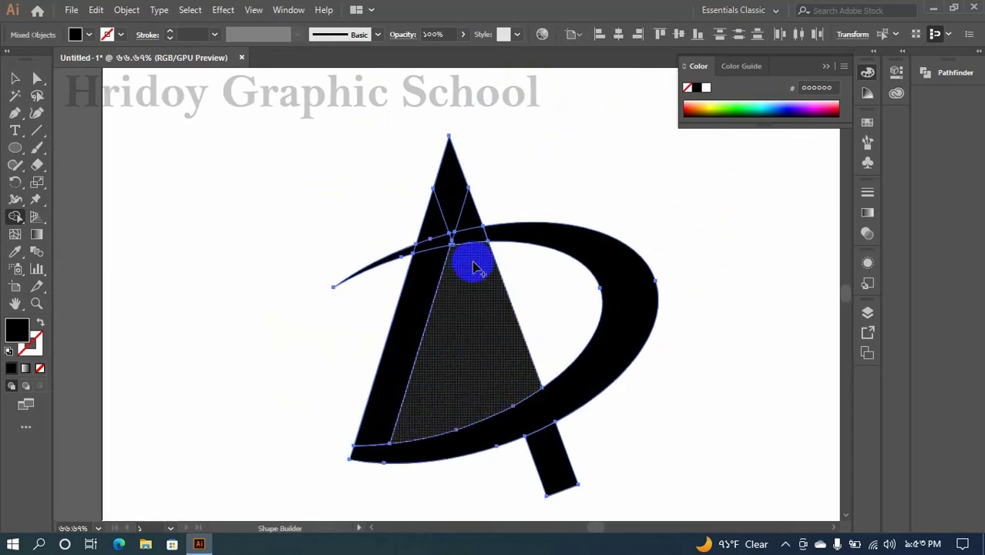
key(ctrl+z)
- Try to merge the A's pieces across the upper arc with the Shape Builder, and undo the merge
scroll(456, 223, up, 3)
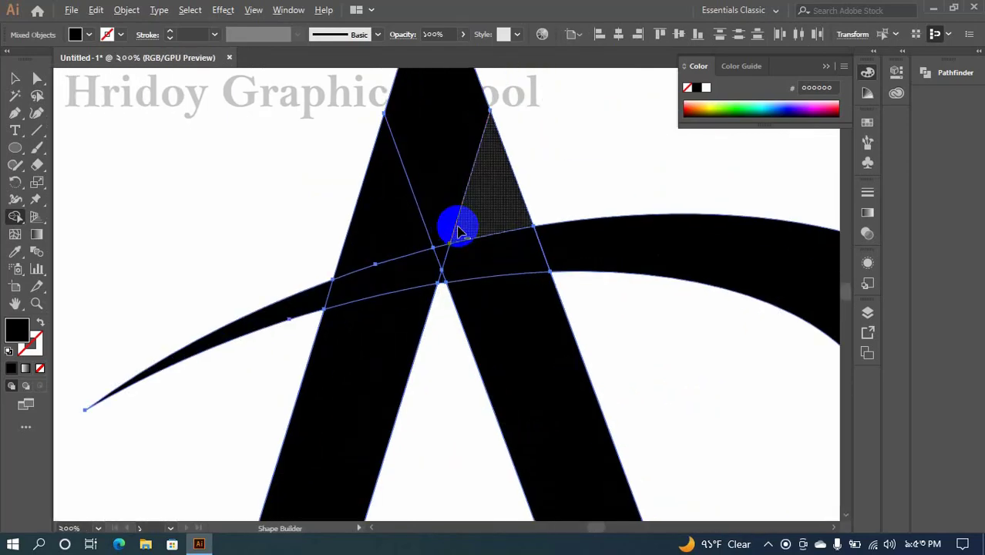
mouse_move(372, 334)
mouse_down()
mouse_move(436, 165)
mouse_move(513, 320)
mouse_move(440, 258)
mouse_move(457, 273)
mouse_up()
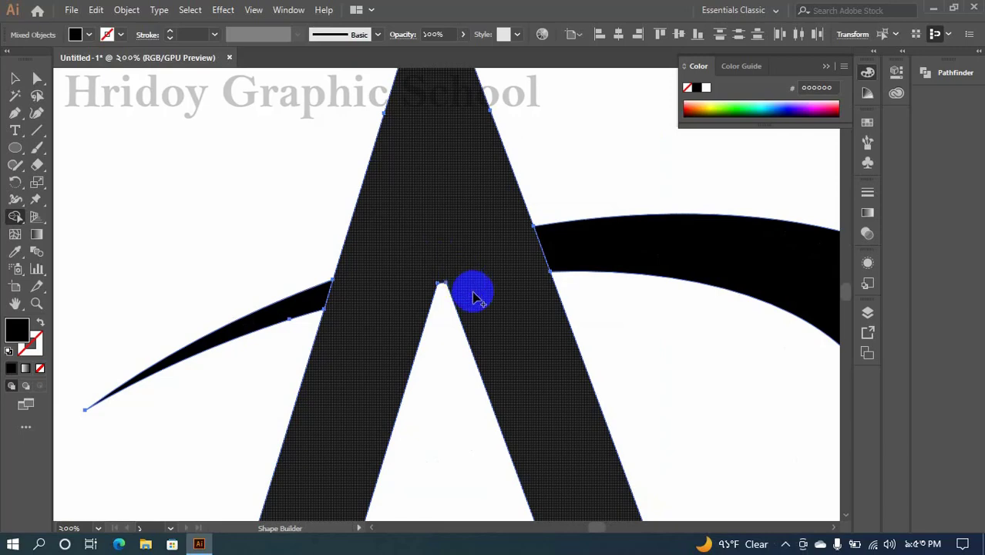
key(ctrl+z)
key(ctrl+z)
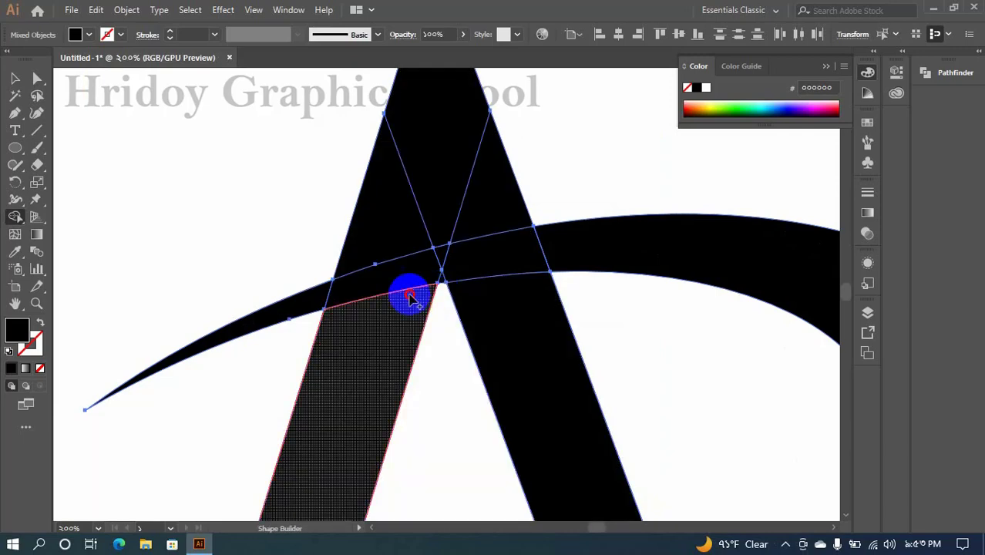
- Merge all the A's pieces across the upper arc, including the tiny piece at its inner apex, into one shape and deselect it
mouse_move(409, 293)
mouse_down()
mouse_move(438, 197)
mouse_move(515, 315)
mouse_move(444, 251)
mouse_move(446, 262)
mouse_up()
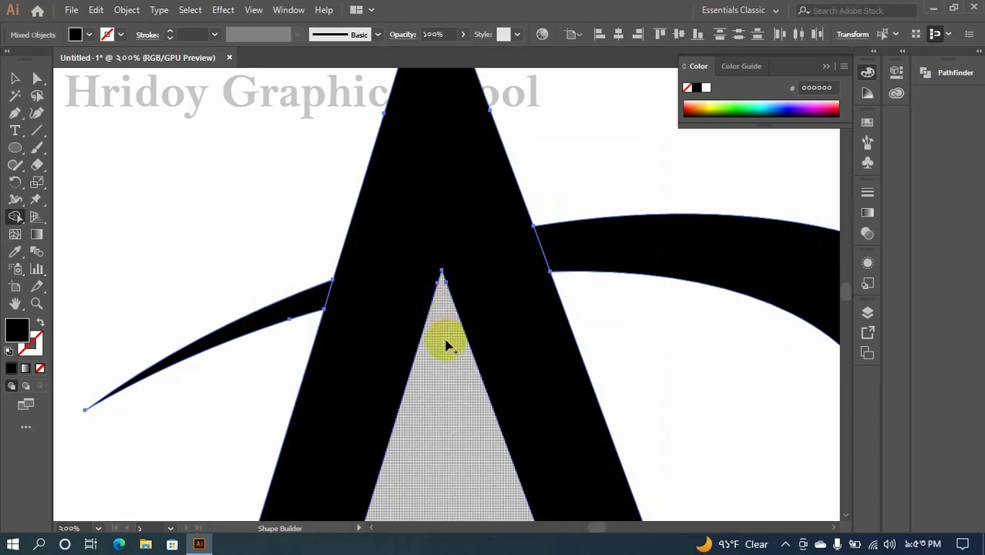
scroll(447, 345, down, 1)
scroll(447, 348, down, 2)
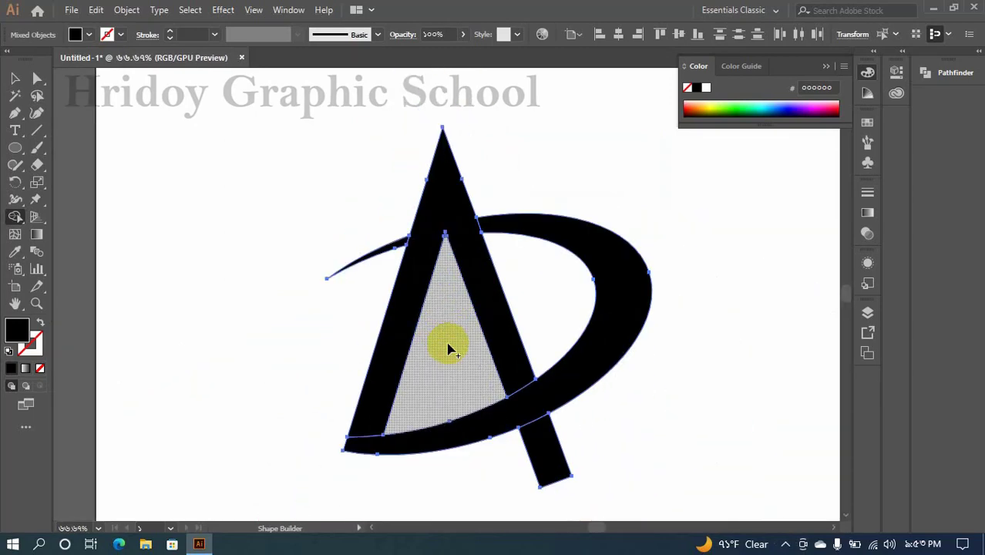
click(15, 79)
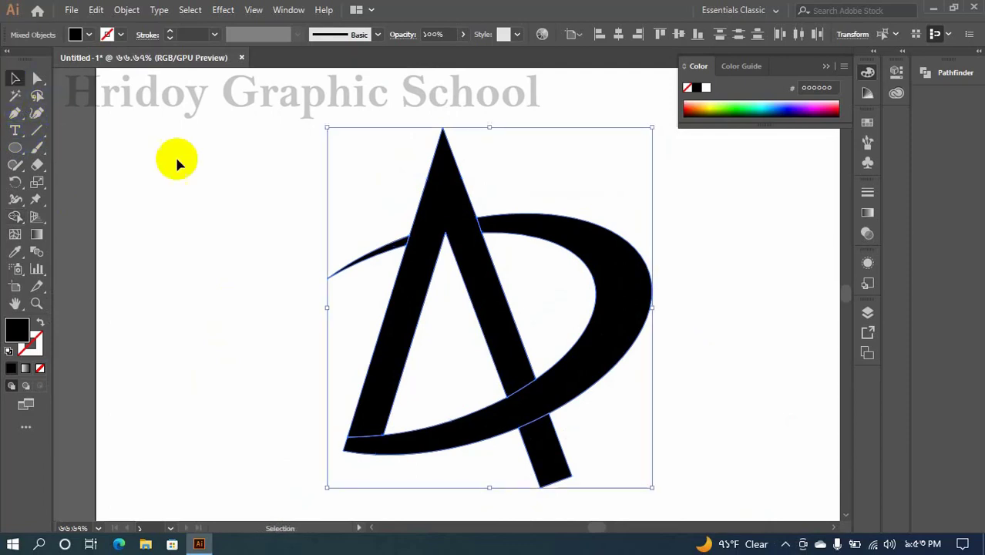
click(206, 174)
- Offset the large crescent's path outward by 13 px with miter joins, with the preview on
drag(713, 292, 625, 270)
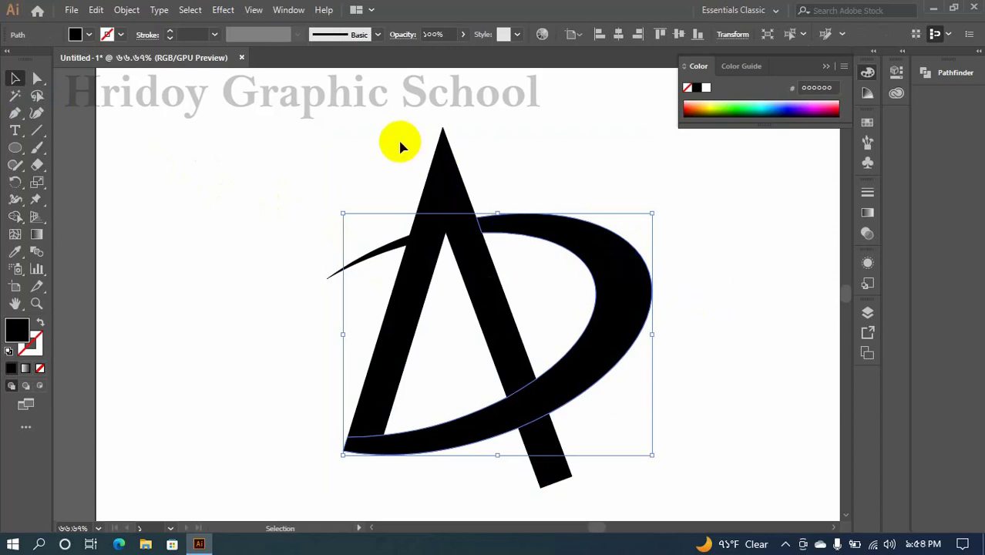
click(126, 10)
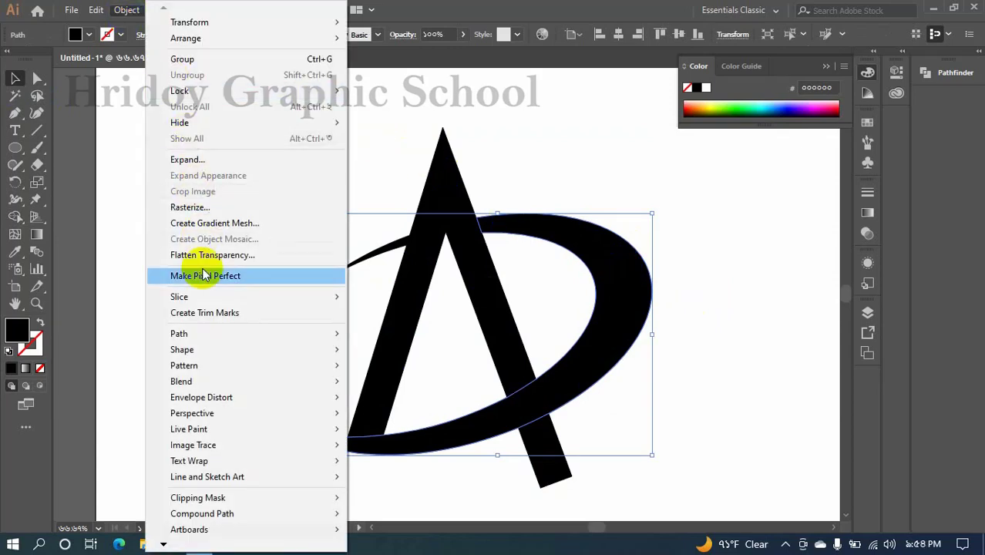
mouse_move(204, 334)
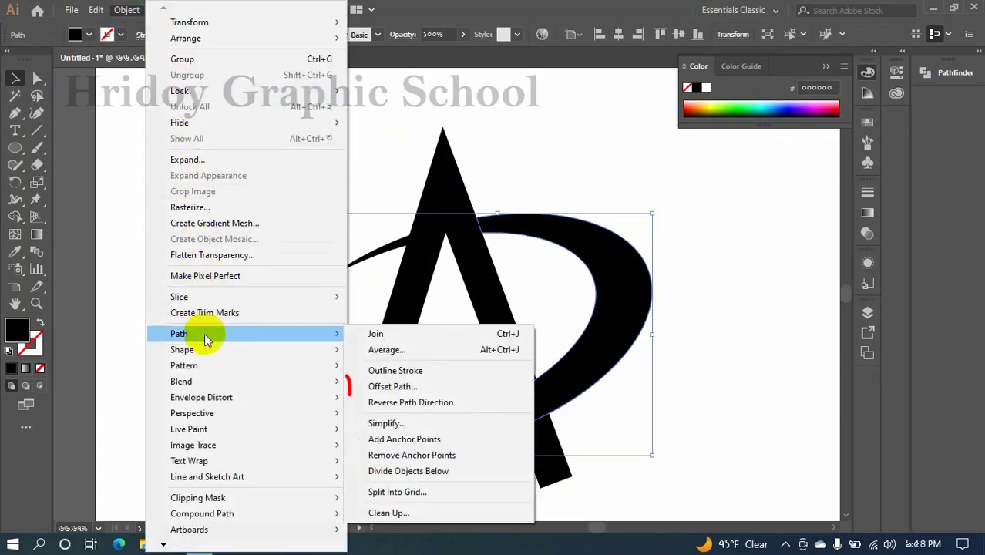
click(435, 388)
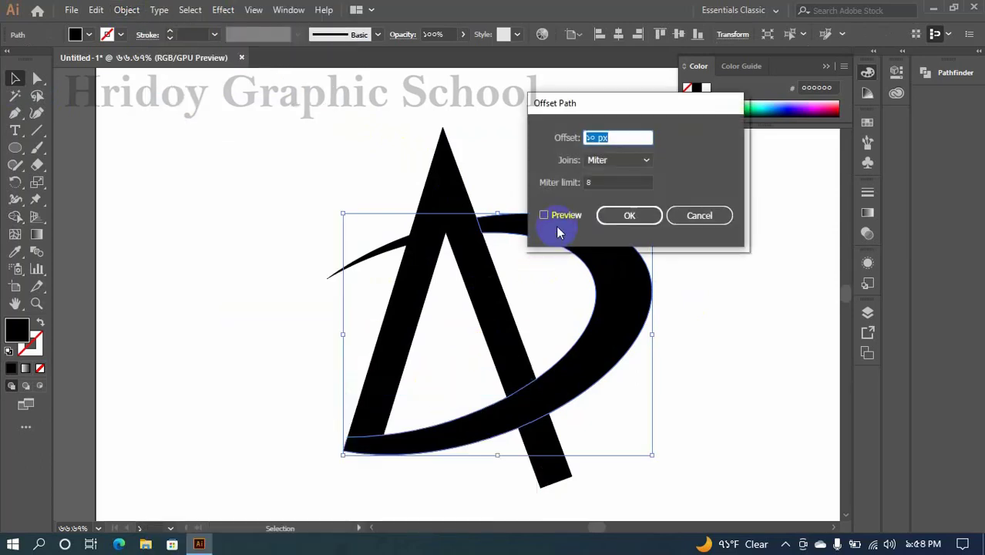
click(544, 216)
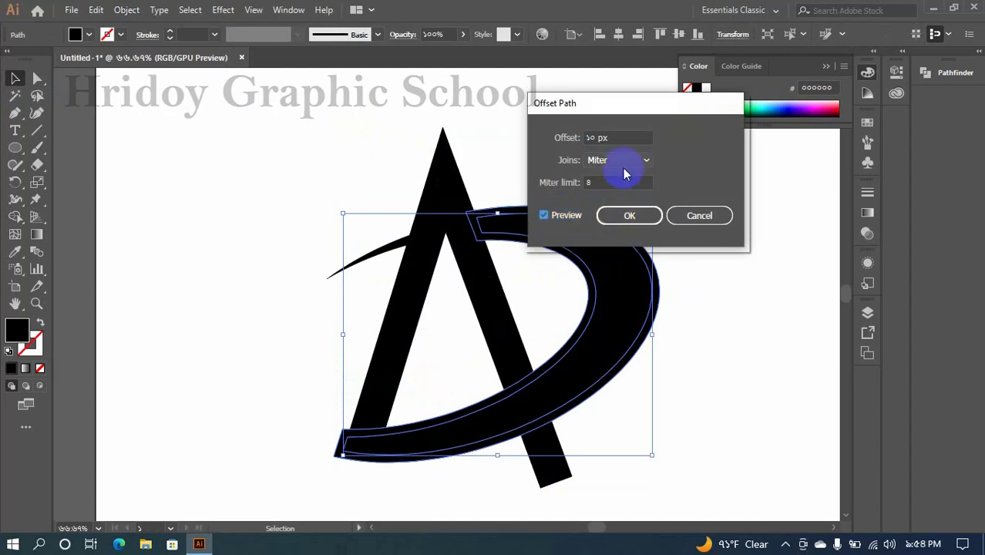
scroll(617, 137, up, 3)
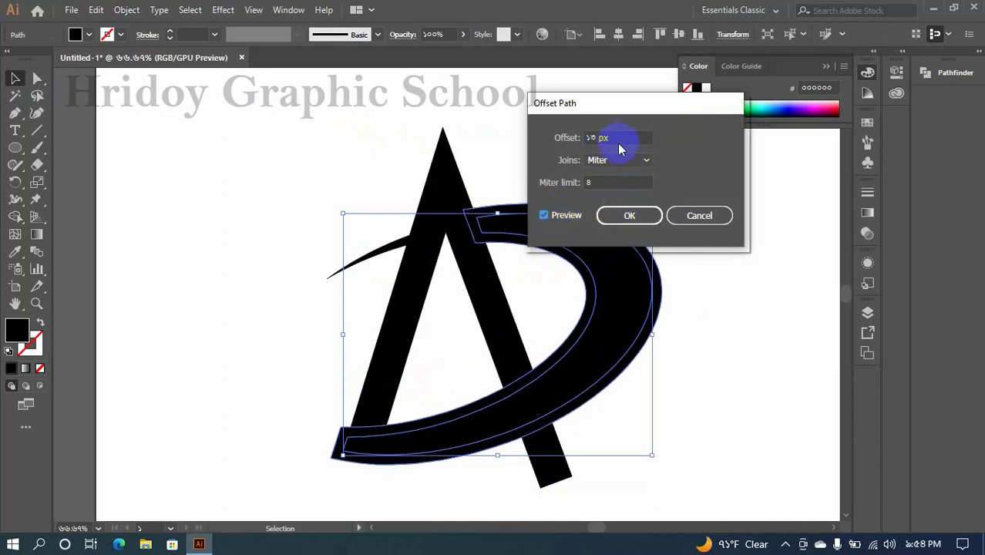
click(631, 216)
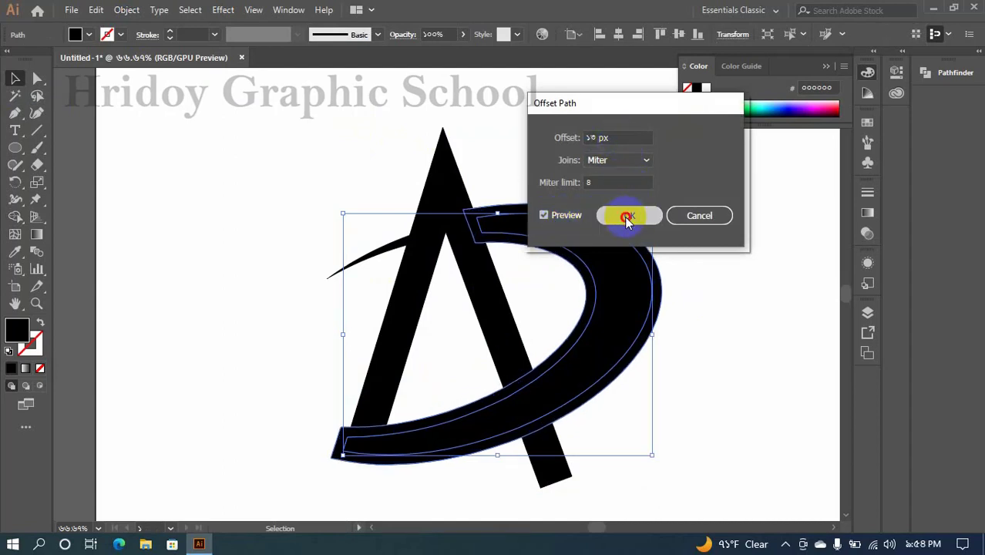
- Select the offset crescent, the A and its separate foot, and remove the offset areas with the Shape Builder to leave gaps around the crescent
shift+click(617, 237)
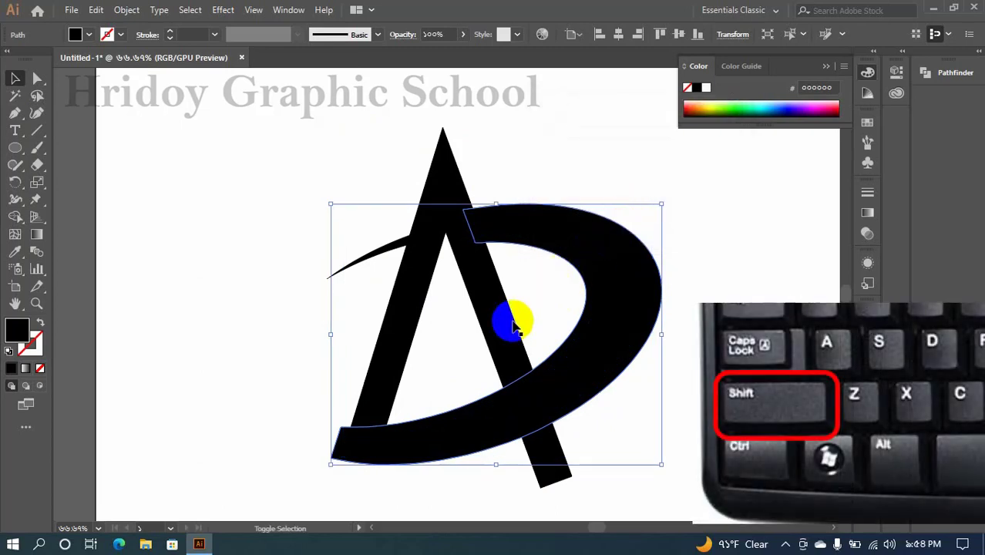
shift+click(506, 330)
shift+click(553, 444)
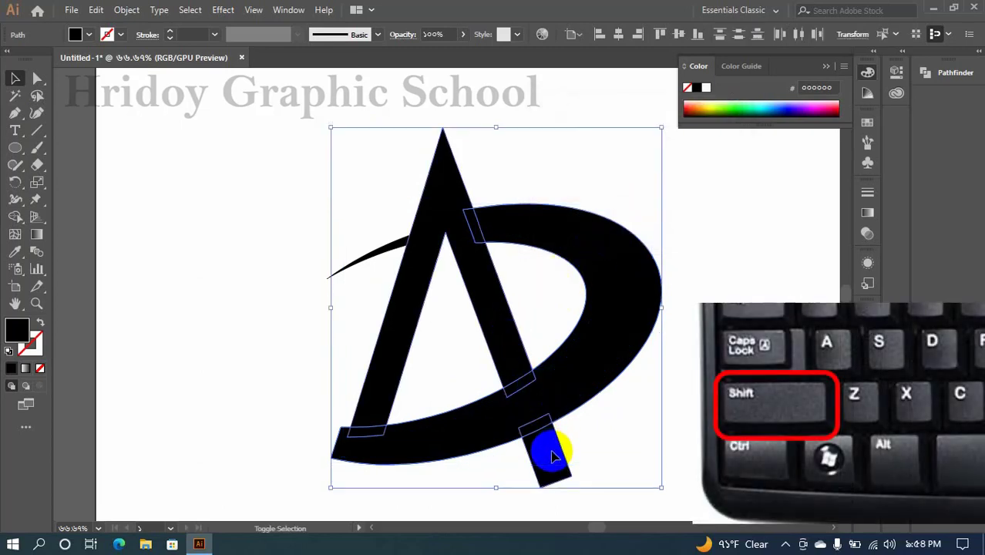
click(17, 219)
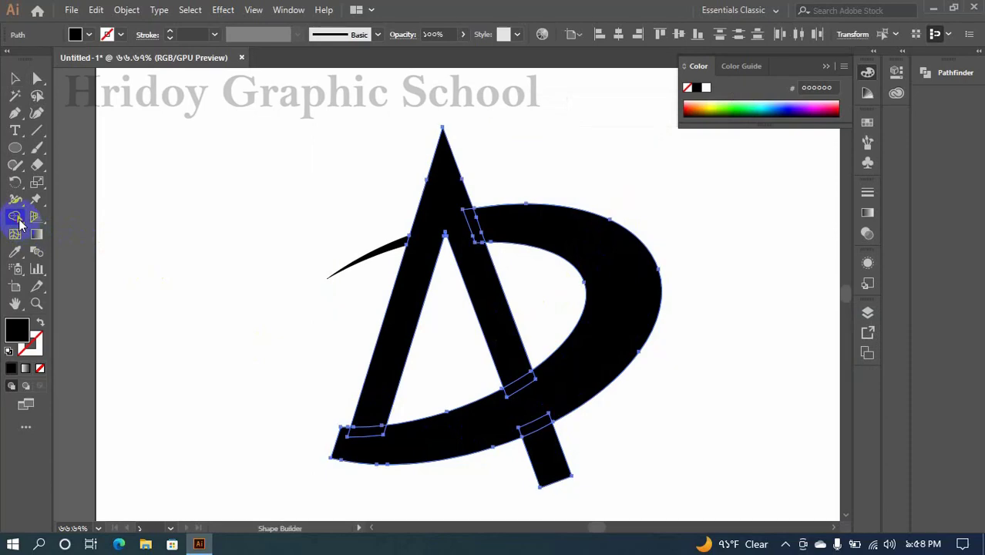
drag(372, 444, 371, 431)
drag(529, 396, 537, 420)
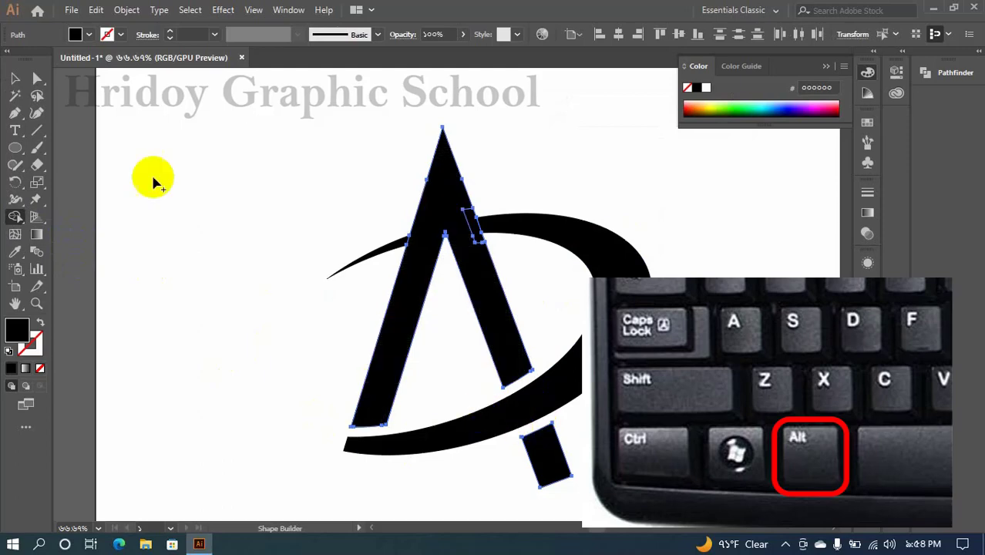
- Merge the small piece beside the upper arc back into the A's right leg, and select the A shape
drag(470, 225, 455, 224)
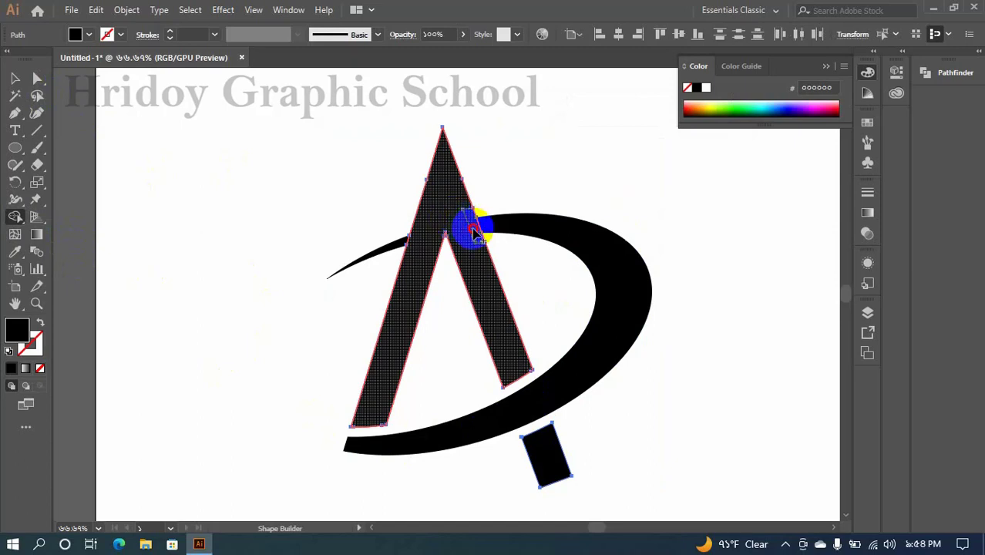
mouse_move(471, 231)
mouse_down()
mouse_move(462, 220)
mouse_move(467, 242)
mouse_up()
click(15, 79)
click(204, 154)
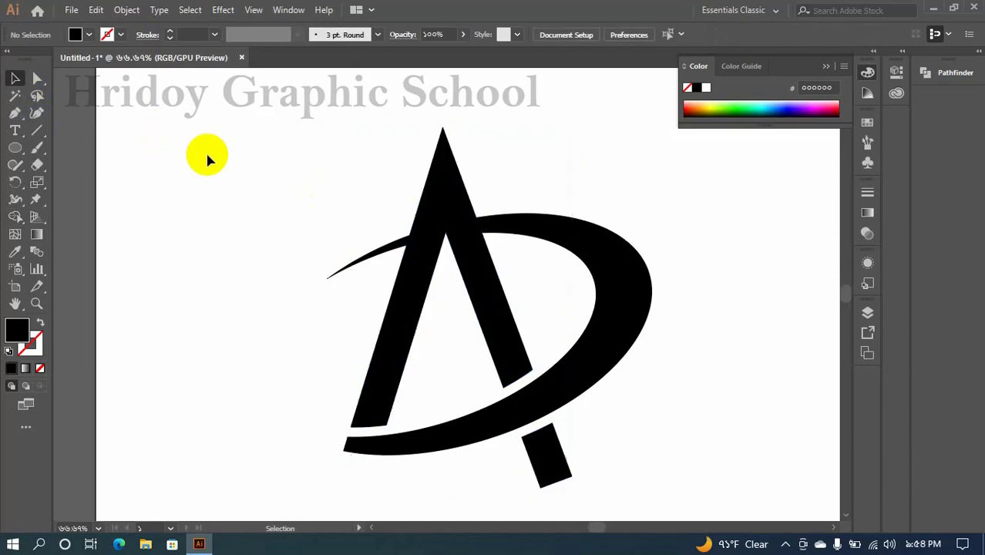
click(476, 218)
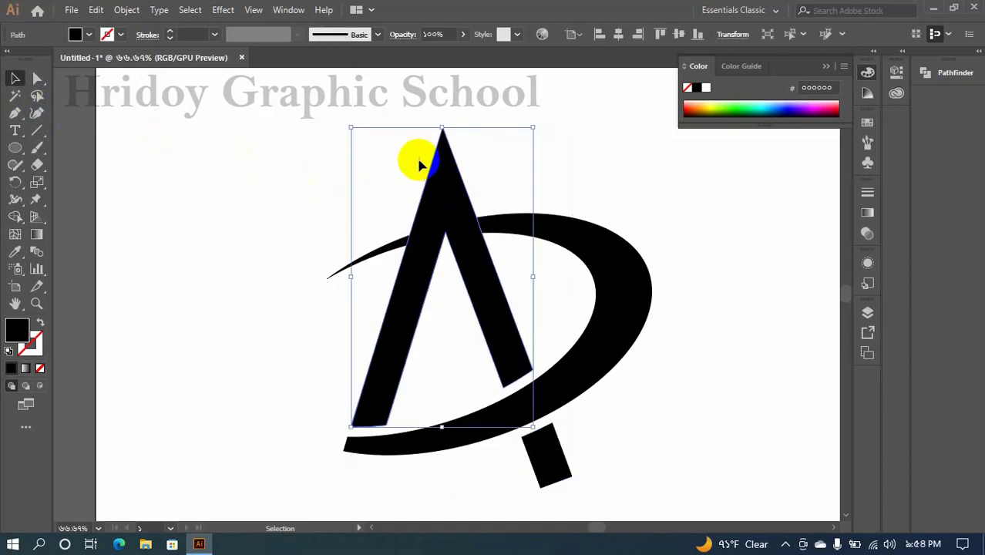
- Offset the A shape's path outward by 13 px with miter joins, with the preview on
drag(408, 142, 505, 188)
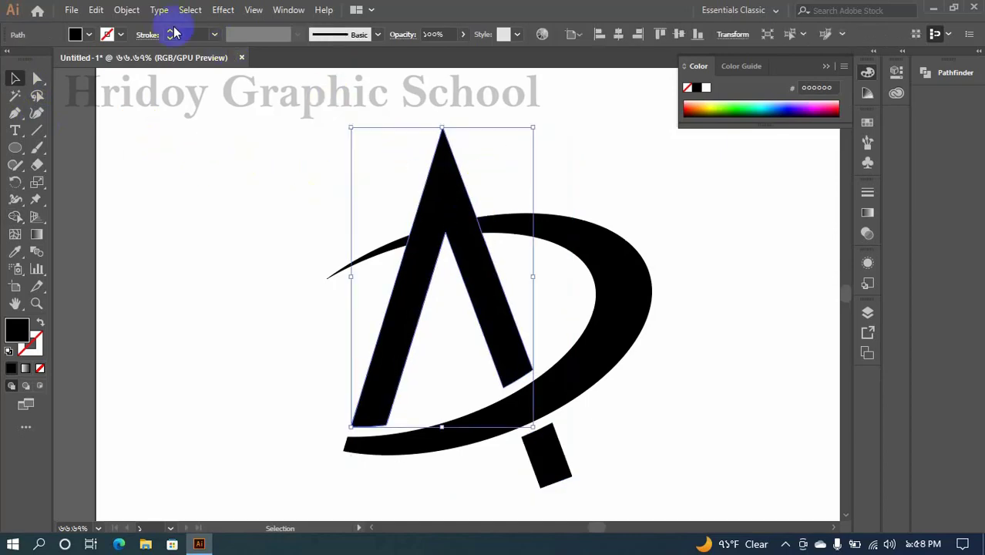
click(128, 10)
mouse_move(226, 334)
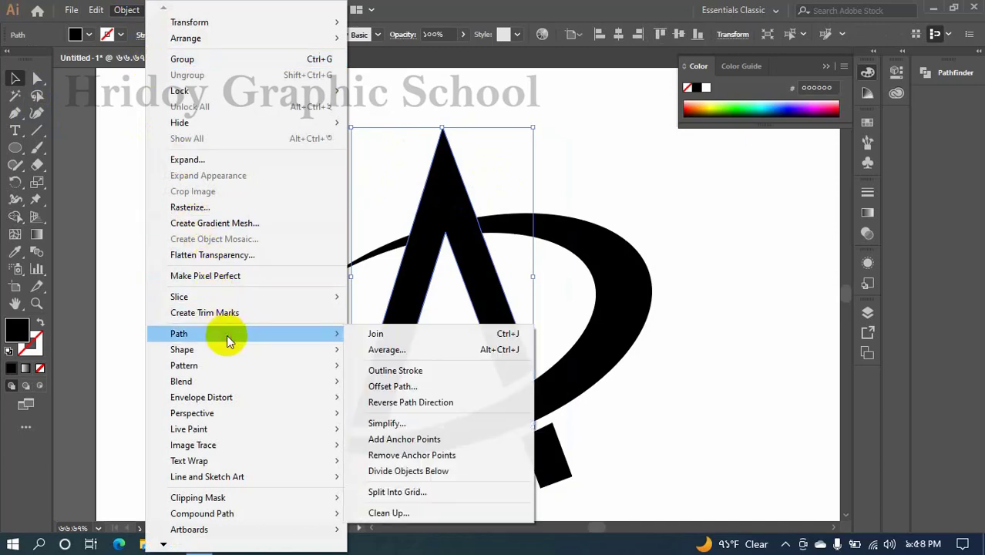
click(392, 386)
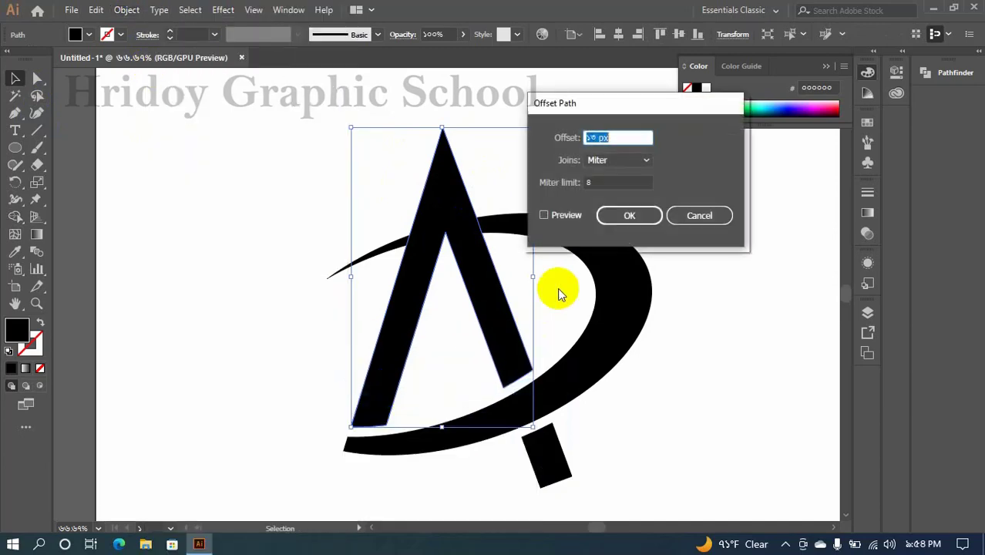
click(555, 218)
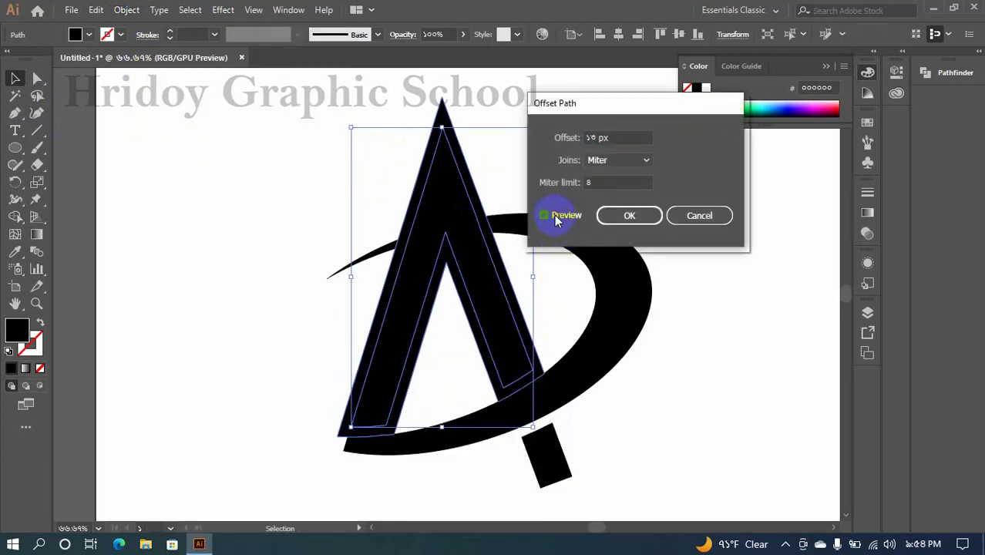
click(624, 217)
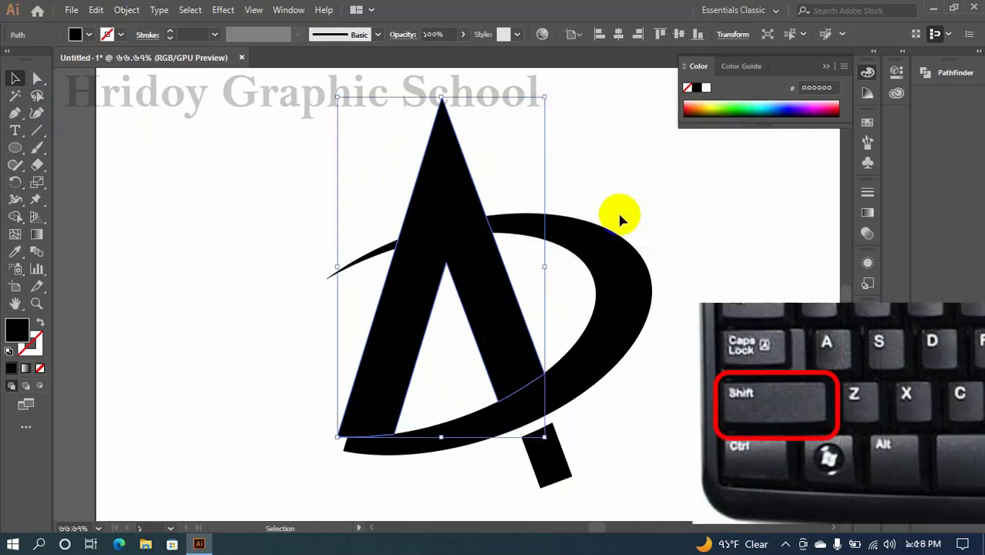
- Add the crescent to the selection, remove the offset areas around the A with the Shape Builder to leave gaps, and deselect
shift+click(601, 252)
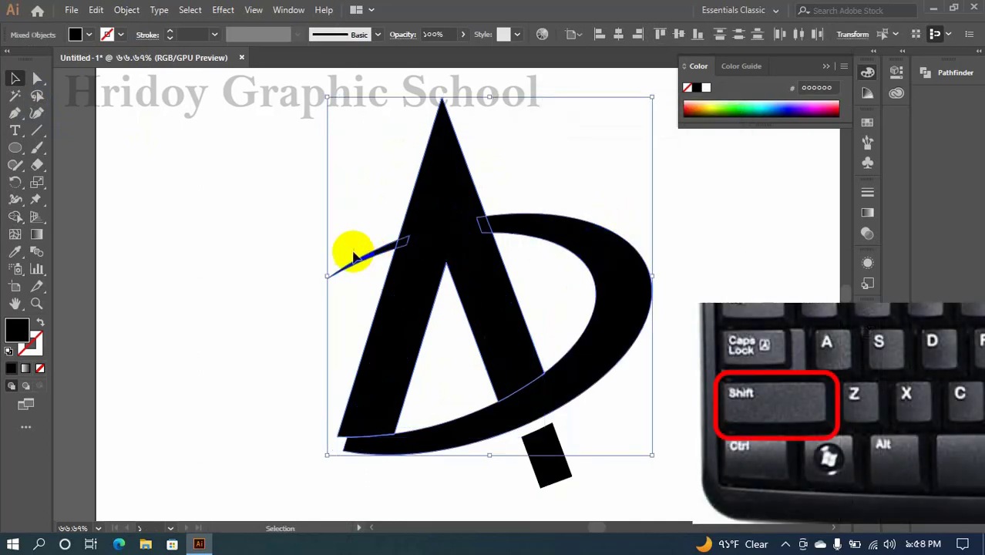
click(14, 217)
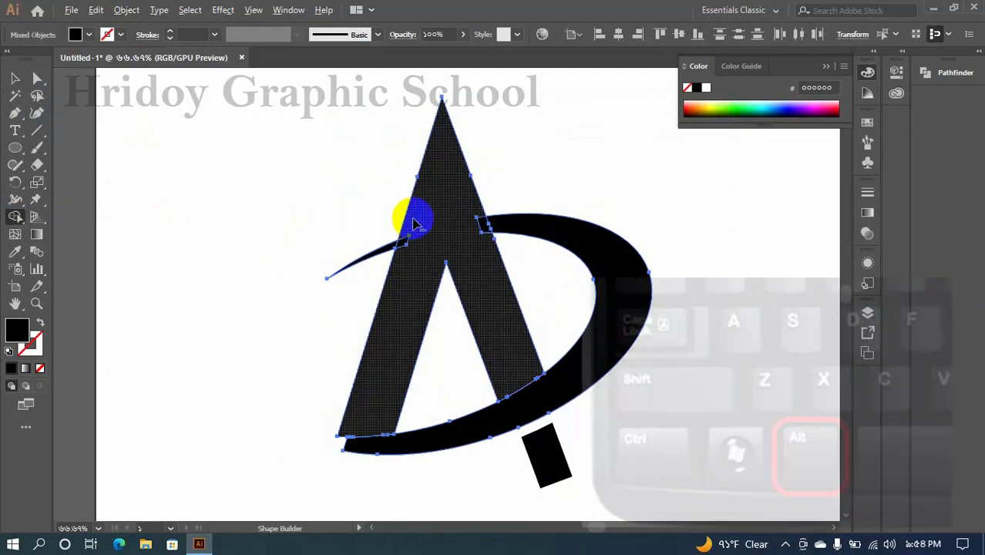
alt+click(403, 239)
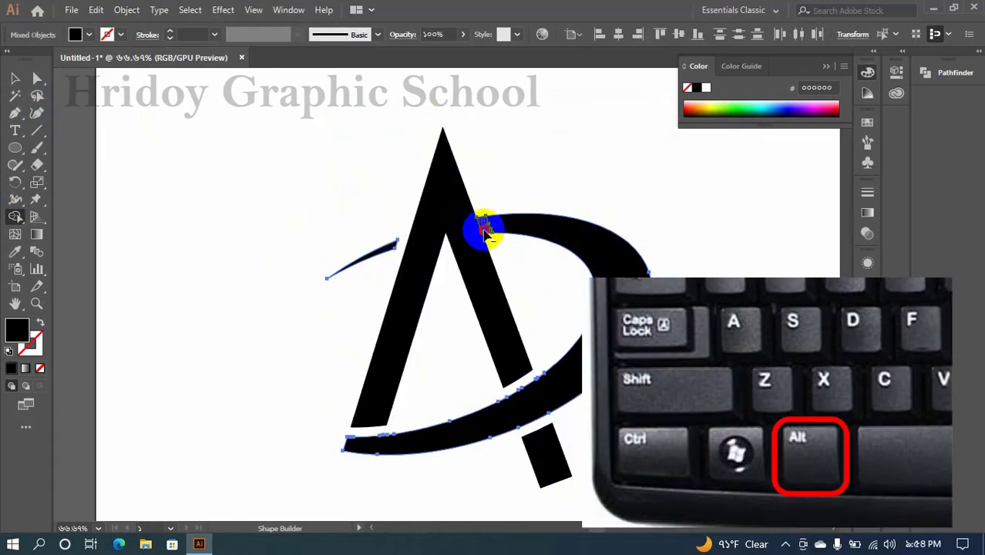
alt+click(487, 234)
click(14, 77)
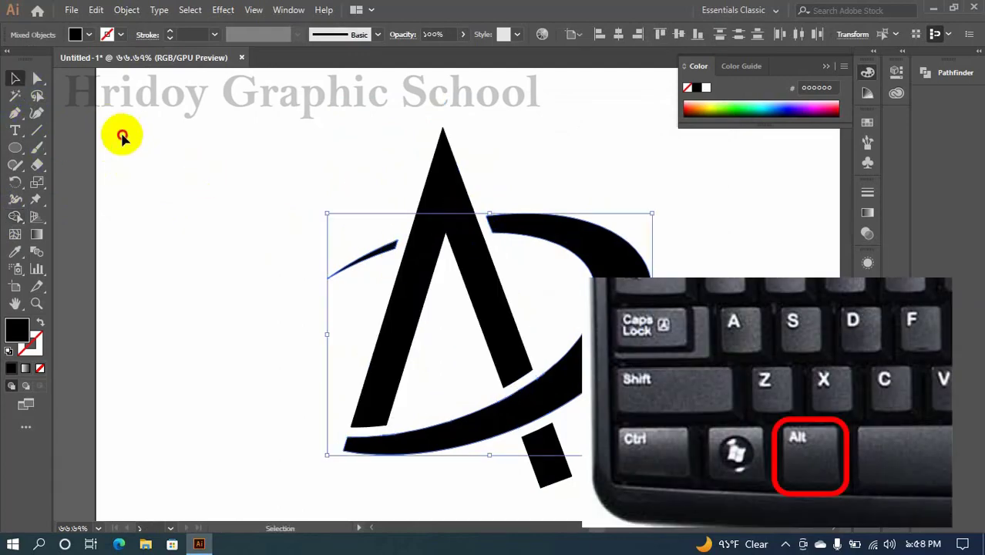
click(121, 137)
alt+scroll(372, 238, down, 1)
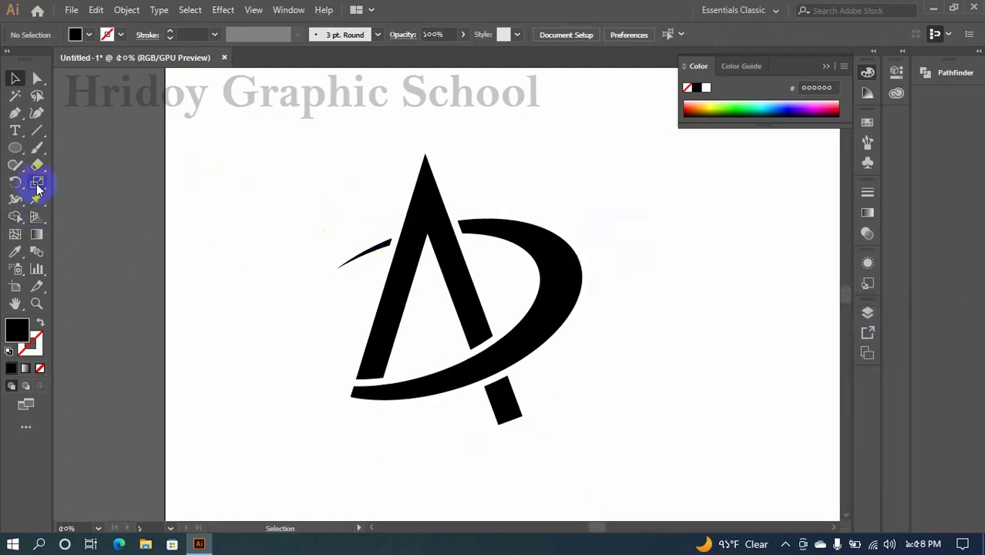
- Draw a horizontal line through the A's separate foot, level with the crescent's lowest edge, and select both the line and the foot
click(37, 130)
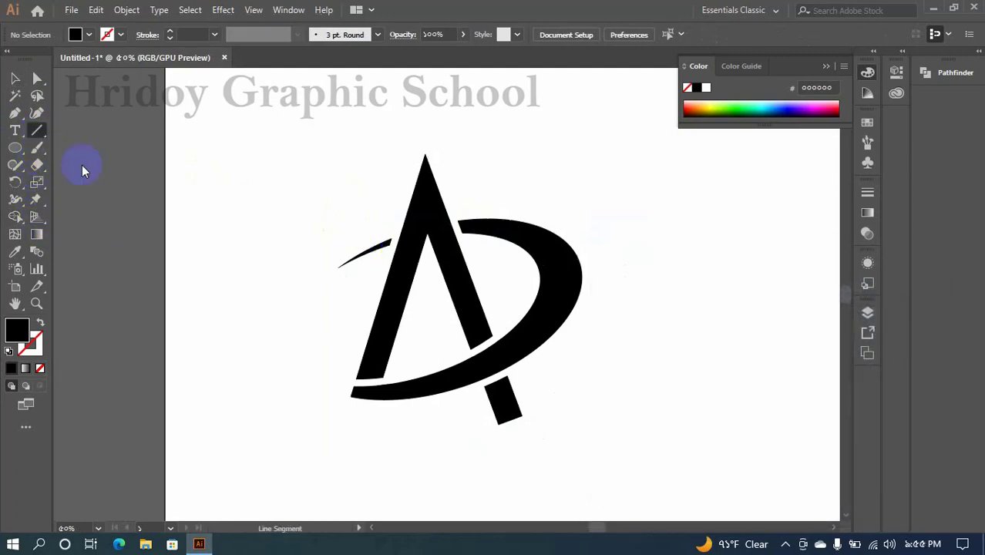
drag(330, 407, 615, 398)
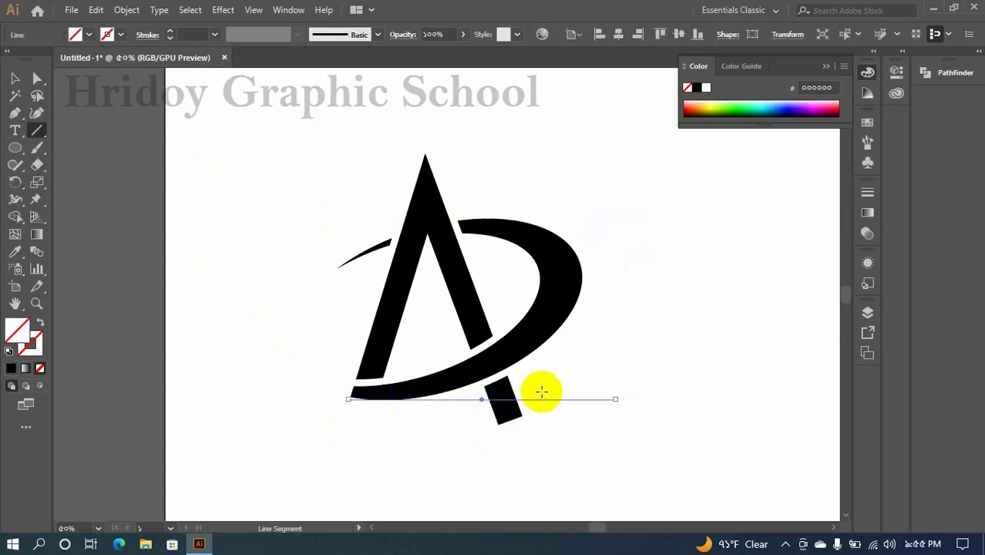
click(14, 78)
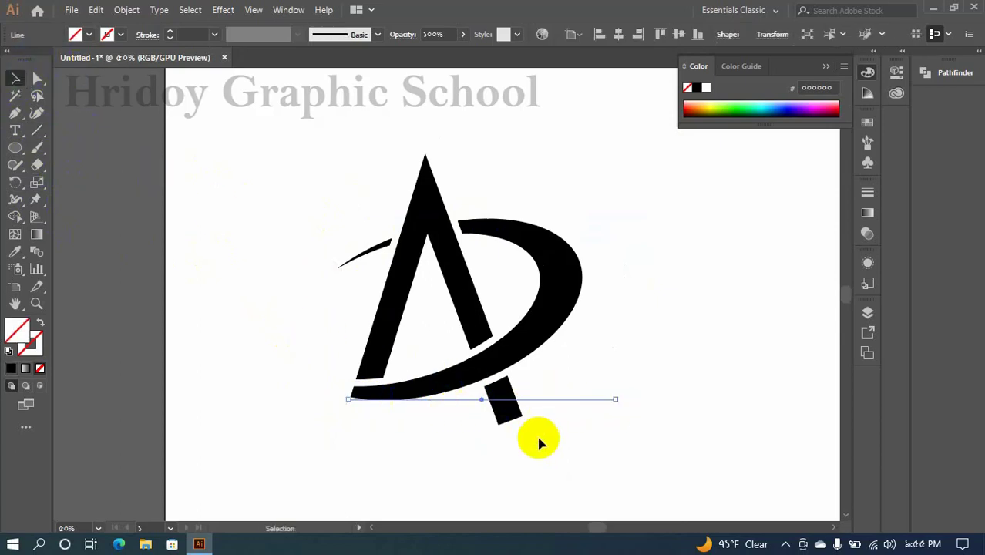
shift+click(497, 397)
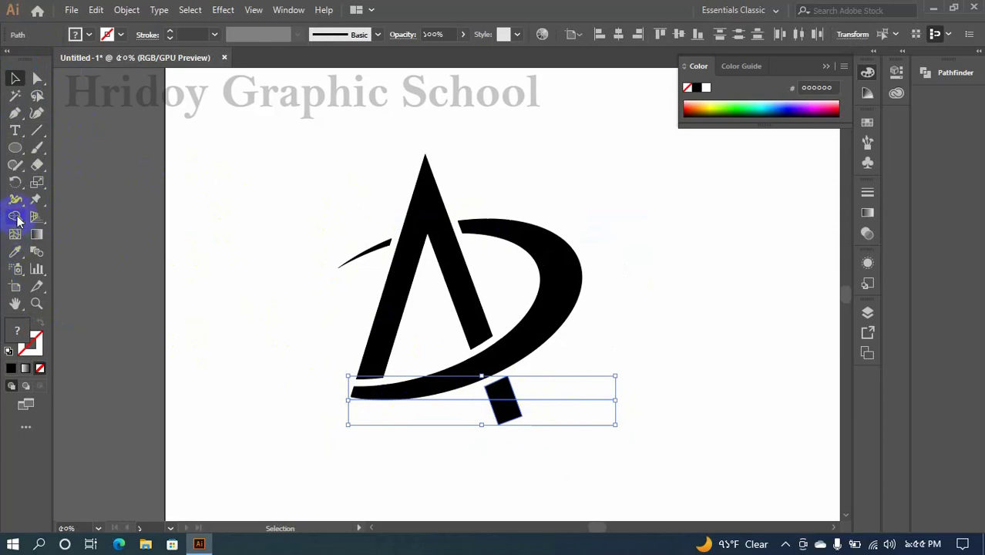
- Remove the part of the foot below the line with the Shape Builder and delete the leftover line
click(17, 220)
alt+click(505, 413)
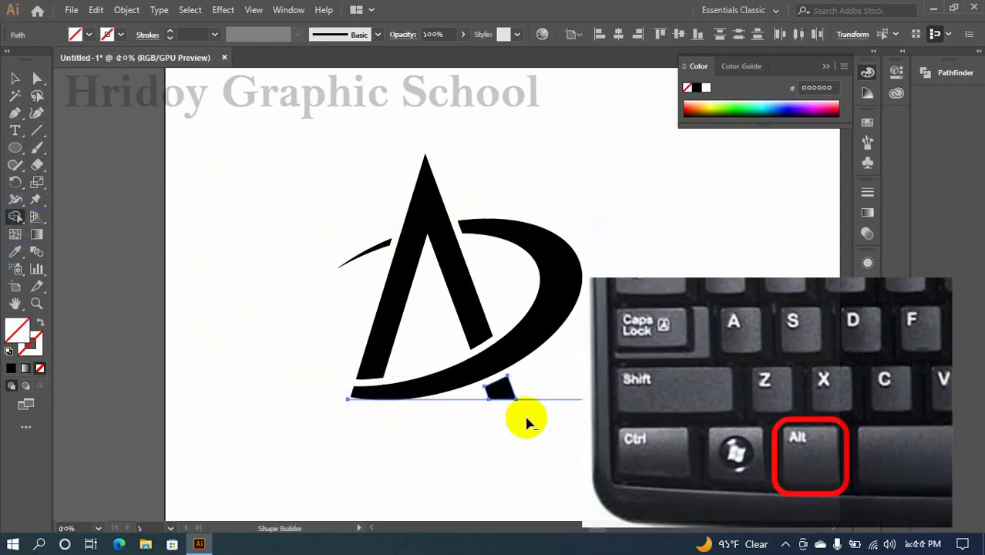
click(15, 77)
click(278, 314)
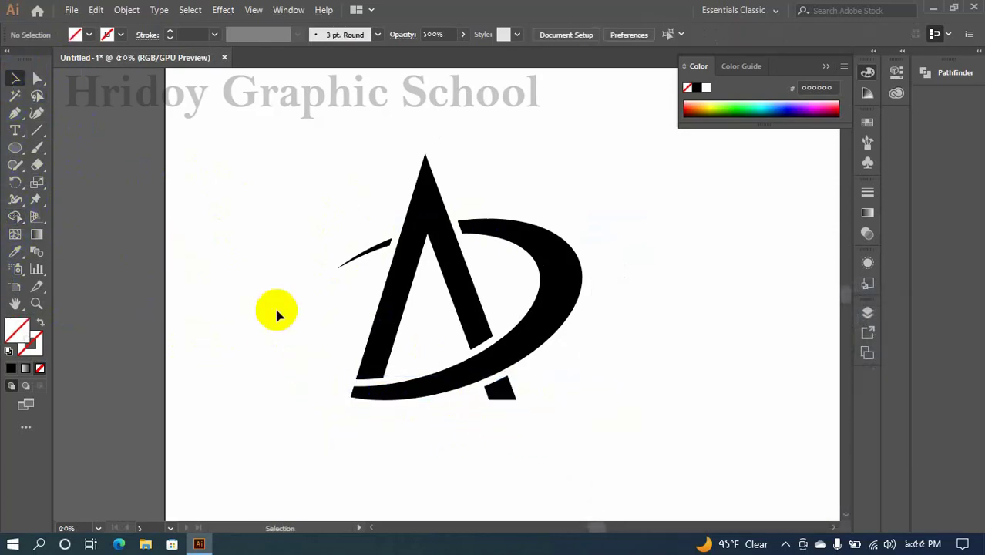
drag(558, 377, 567, 425)
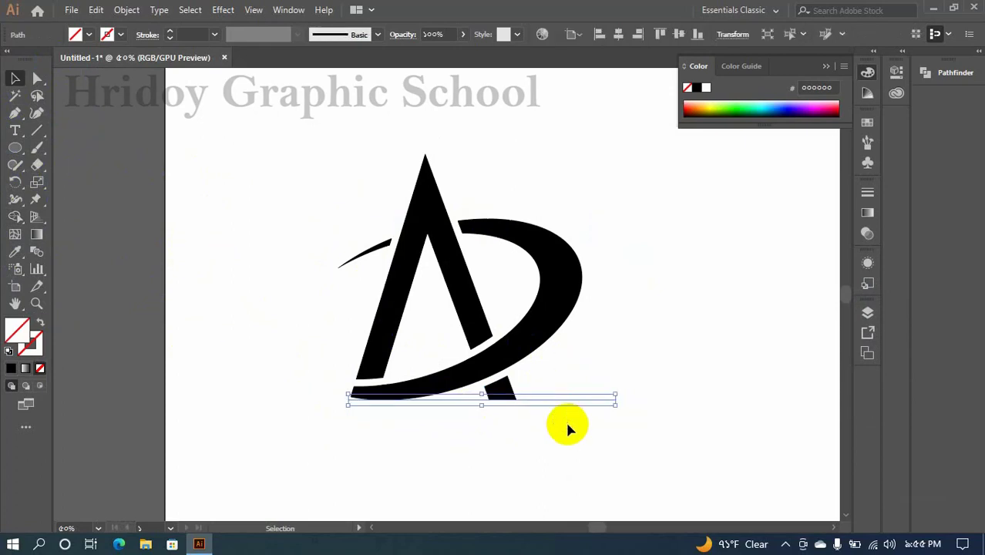
key(Delete)
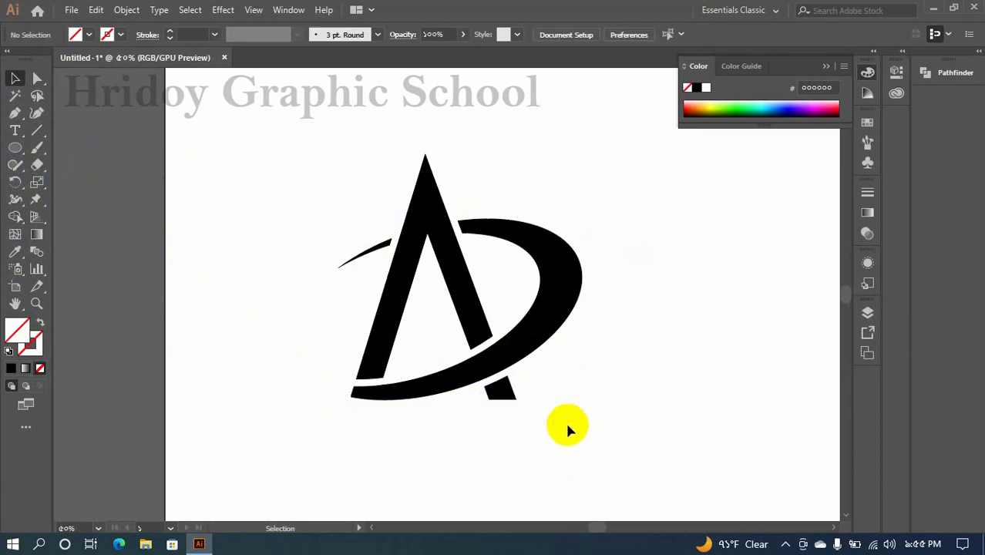
- Fill the large crescent and its small detached tail with the red swatch
scroll(567, 429, down, 2)
click(549, 387)
shift+click(472, 344)
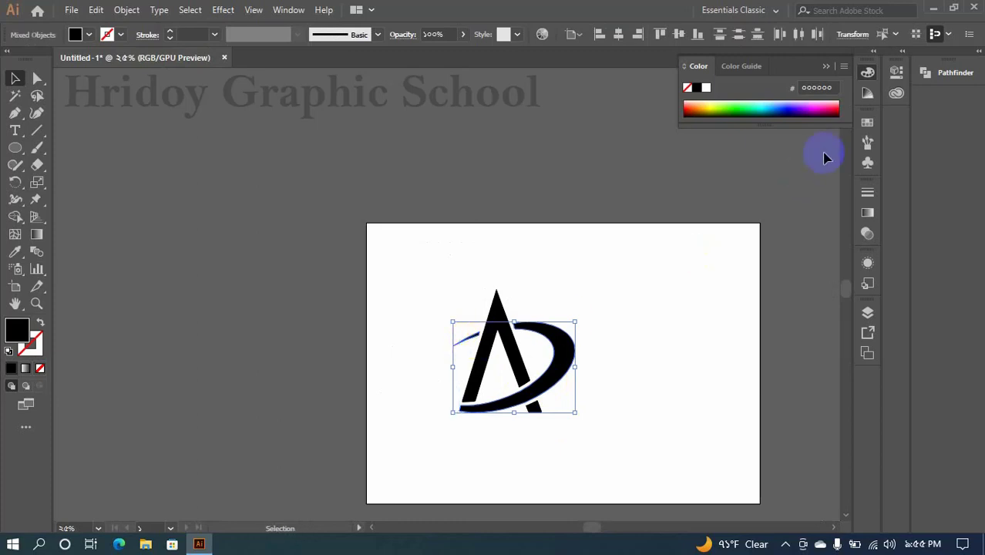
click(868, 123)
click(726, 164)
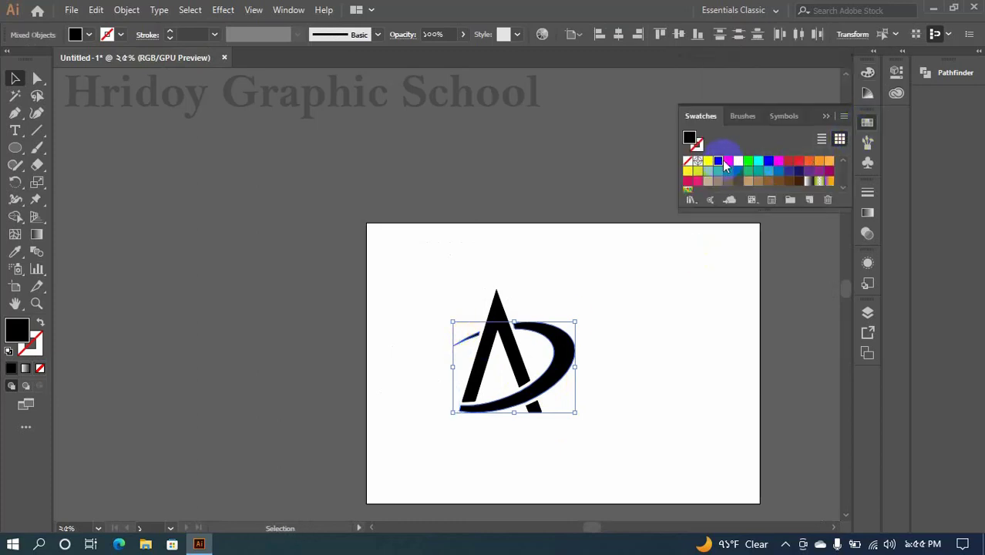
click(688, 327)
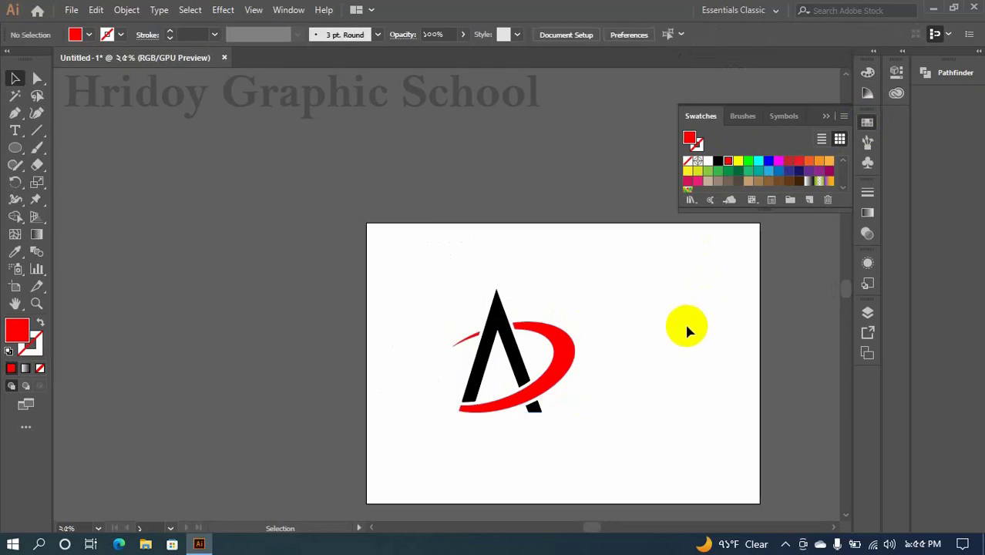
- Fill the A and its separate foot with the dark navy blue swatch
click(522, 370)
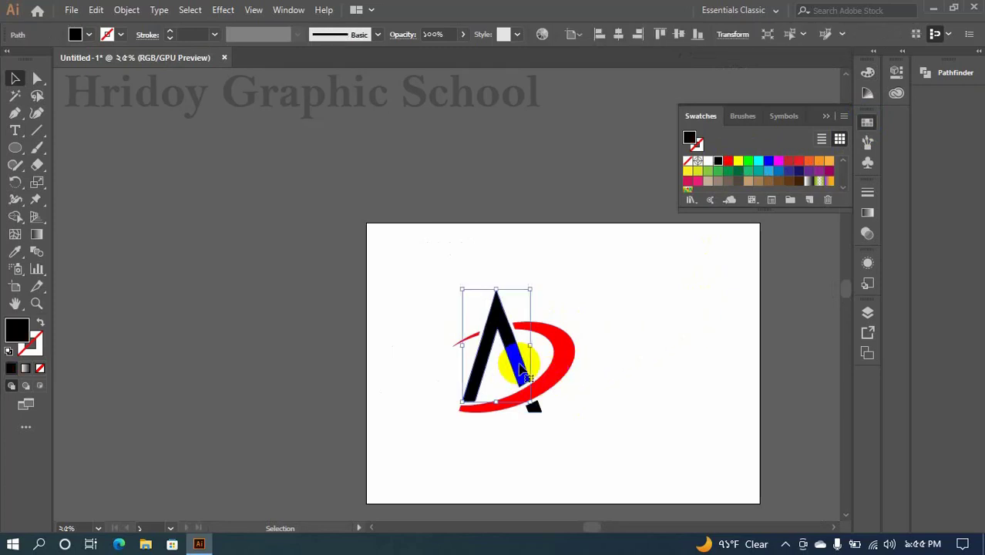
shift+click(538, 414)
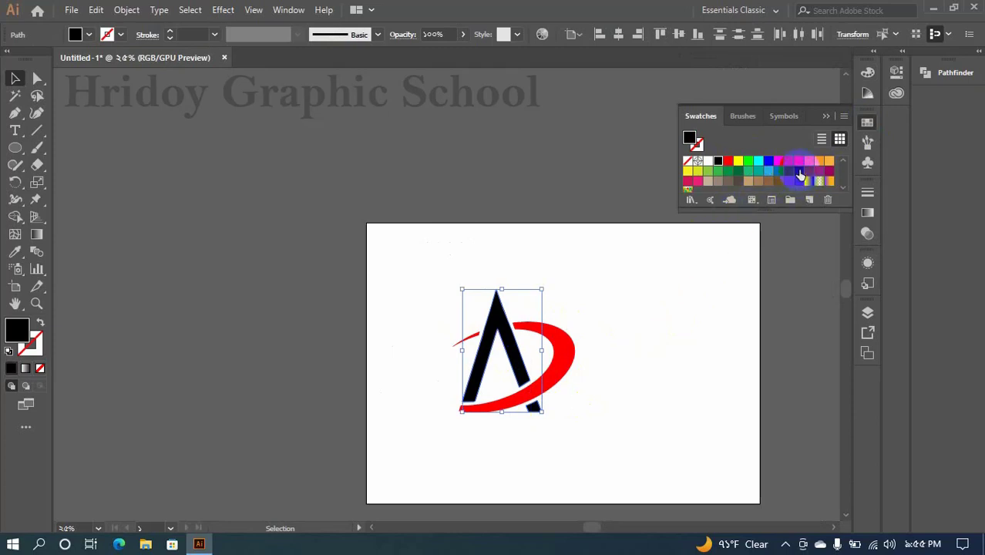
click(800, 173)
click(714, 293)
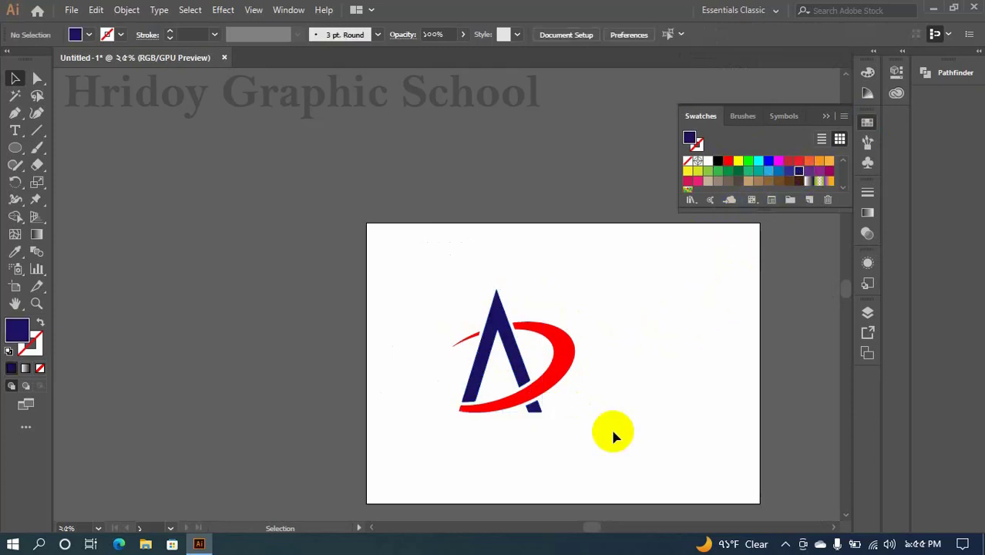
- Select all the shapes of the A and crescent mark and group them
drag(581, 451, 437, 308)
right_click(524, 347)
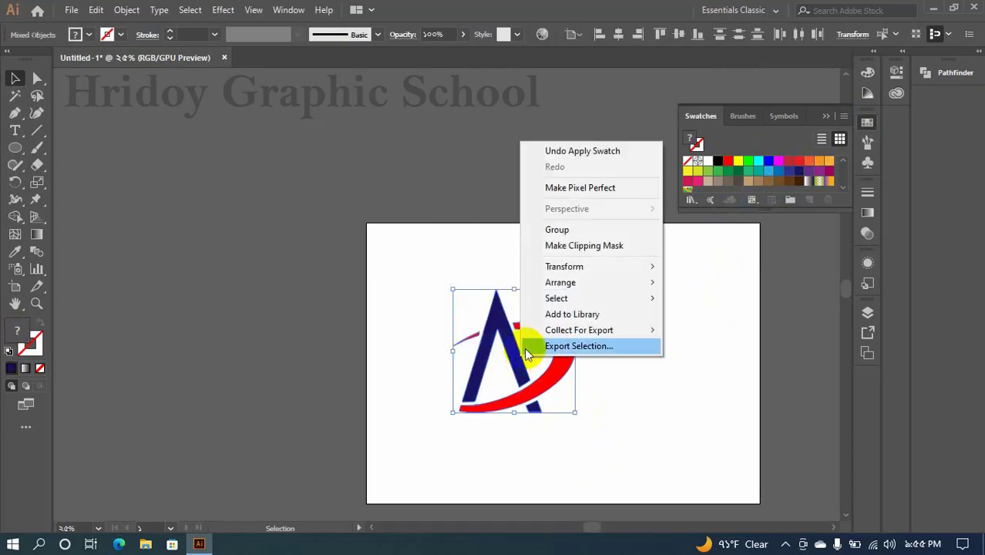
click(582, 231)
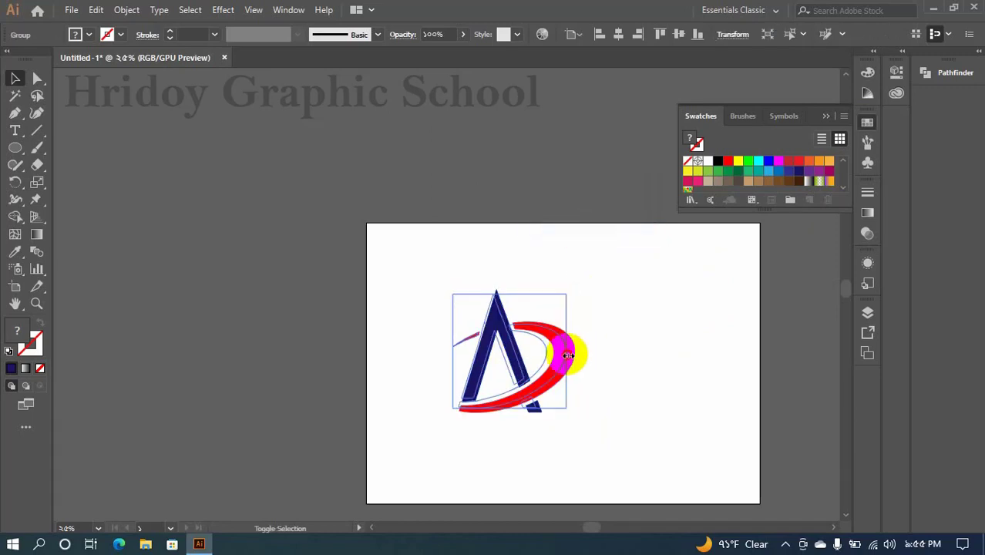
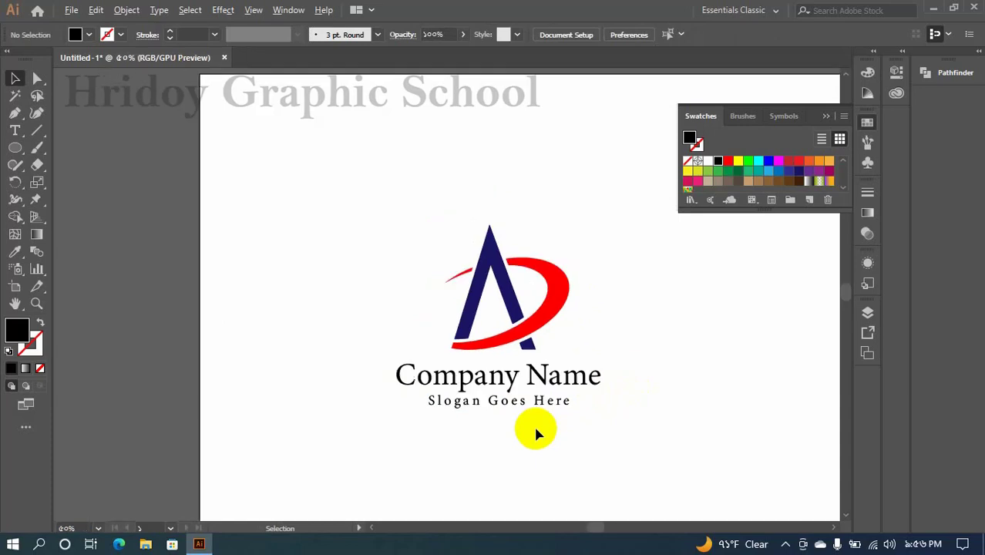
- Group the mark with the Company Name and slogan text, move the group to the artboard's upper-left corner, and deselect it
drag(627, 431, 429, 211)
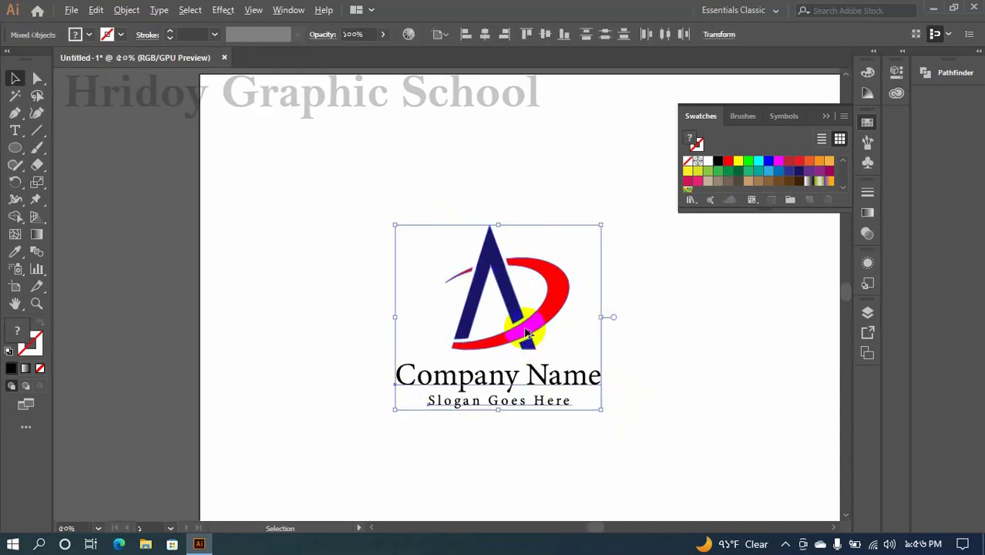
scroll(521, 330, down, 2)
right_click(443, 318)
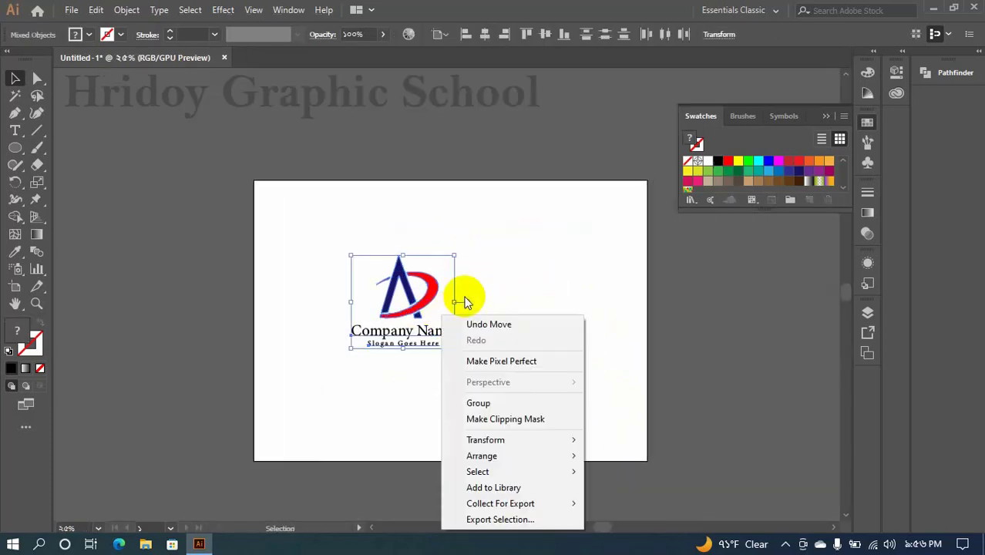
click(505, 402)
drag(427, 308, 354, 250)
click(418, 362)
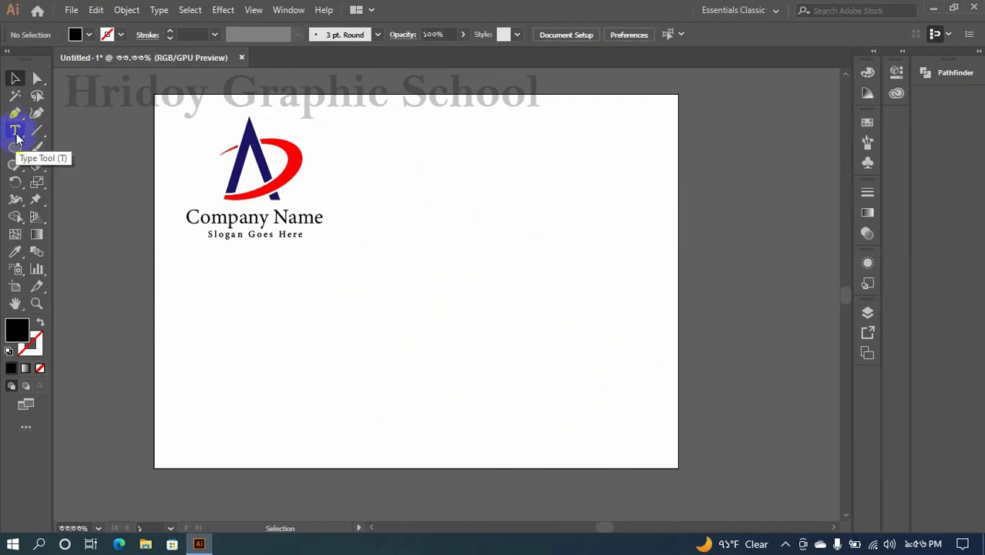
- Draw a diagonal line in the middle of the artboard and give it a black 10 pt stroke
click(39, 136)
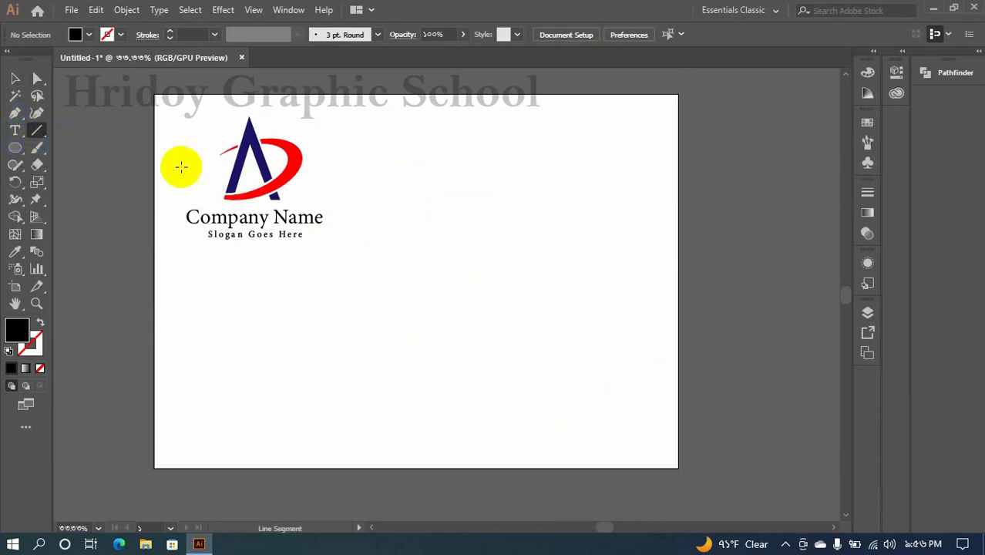
drag(473, 183, 386, 361)
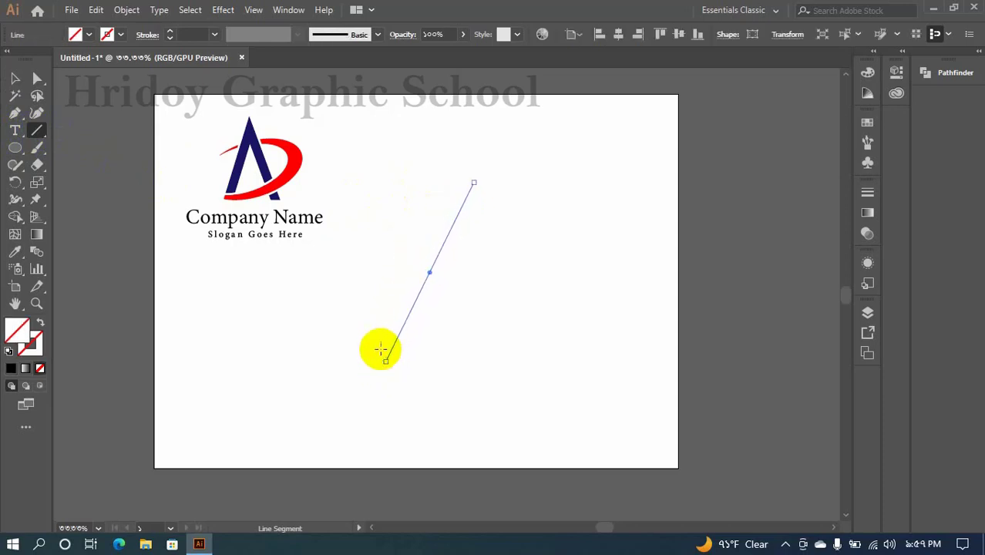
click(36, 357)
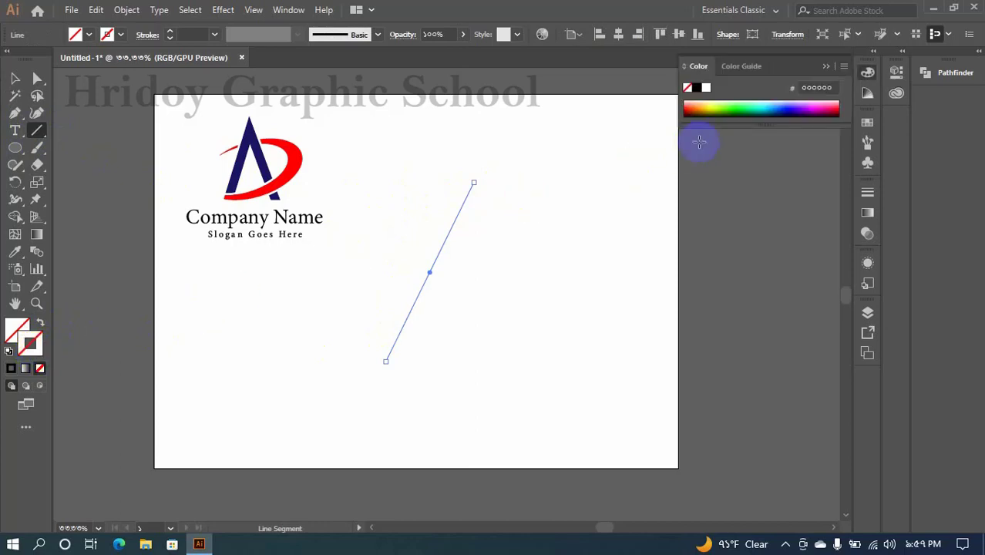
click(698, 89)
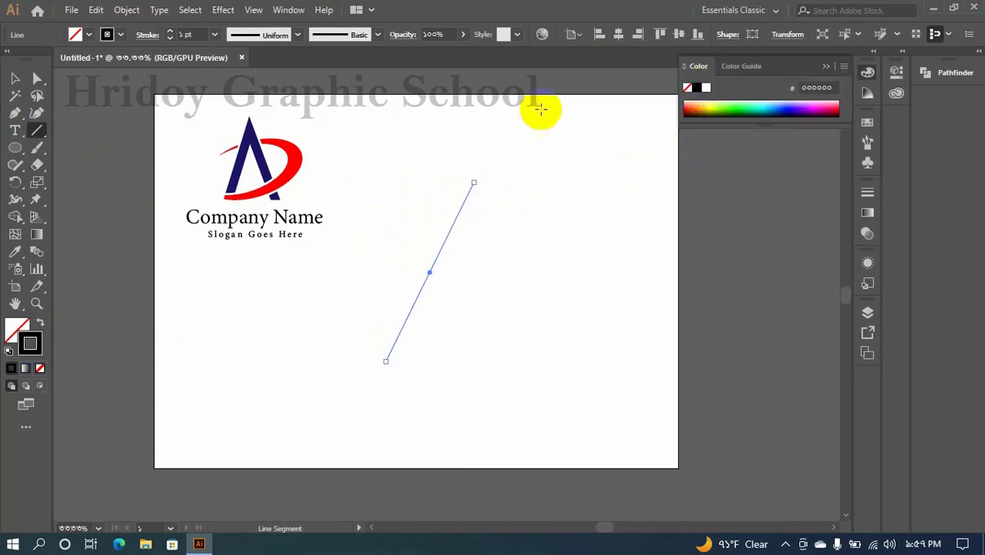
scroll(195, 34, up, 3)
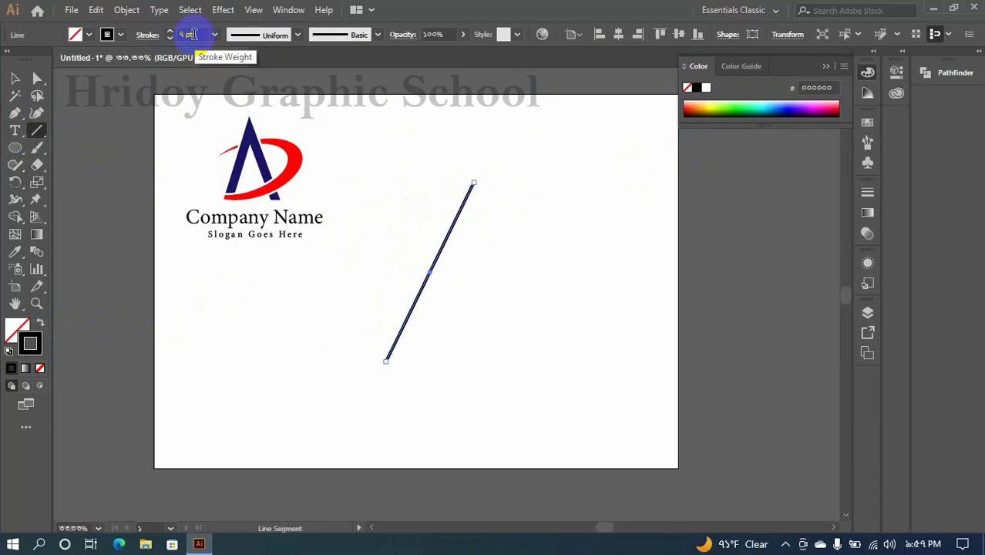
click(22, 79)
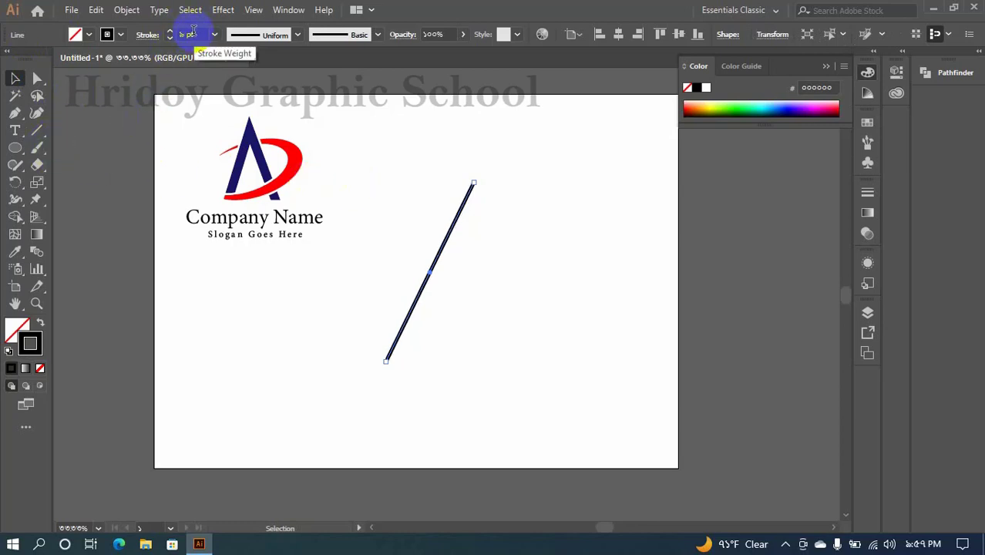
click(381, 158)
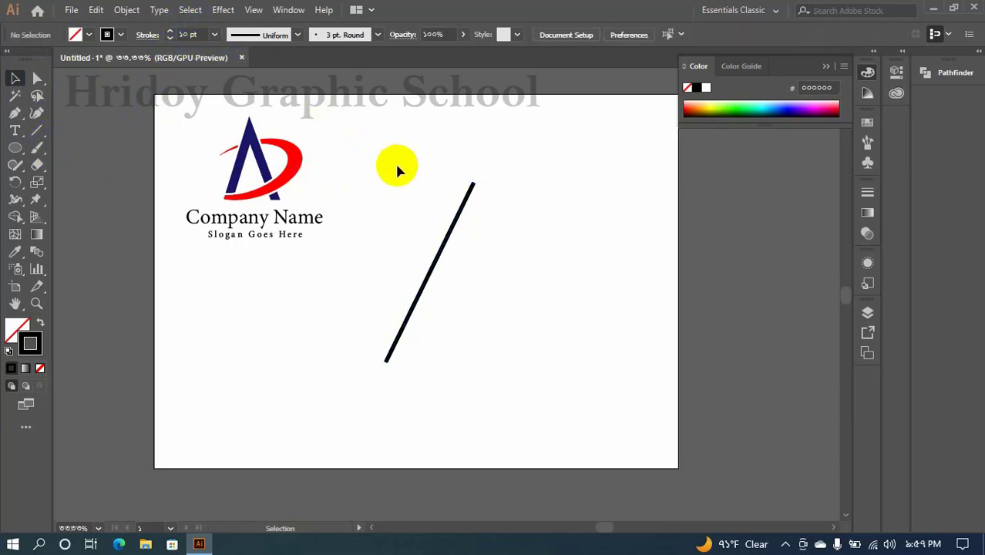
- Rotate a copy of the line about a point near its upper end to form two crossed legs of an A
click(440, 262)
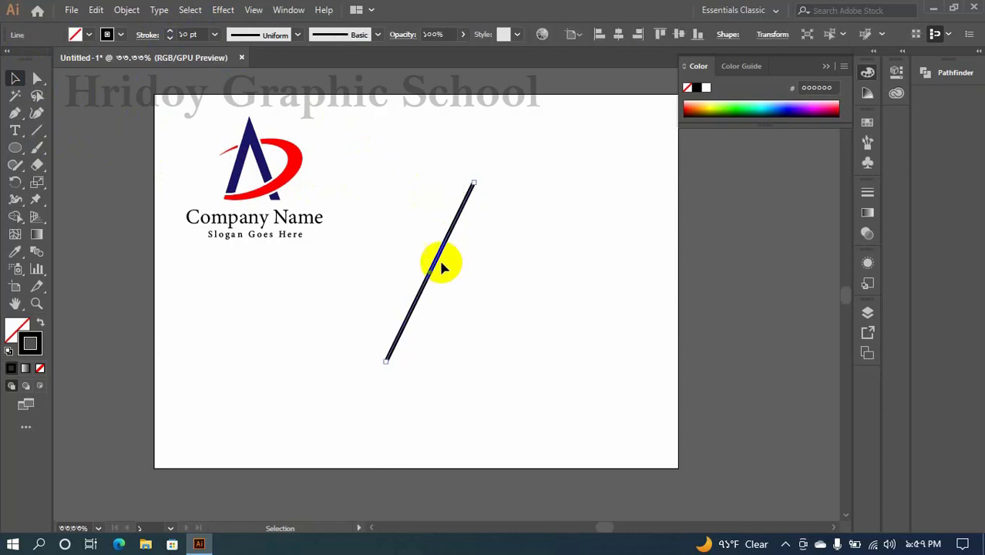
click(15, 185)
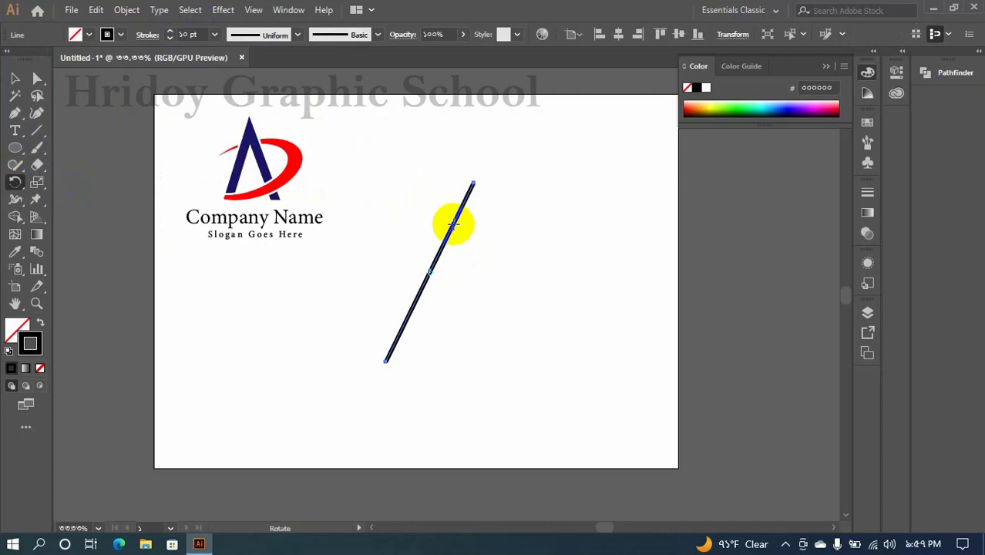
click(453, 224)
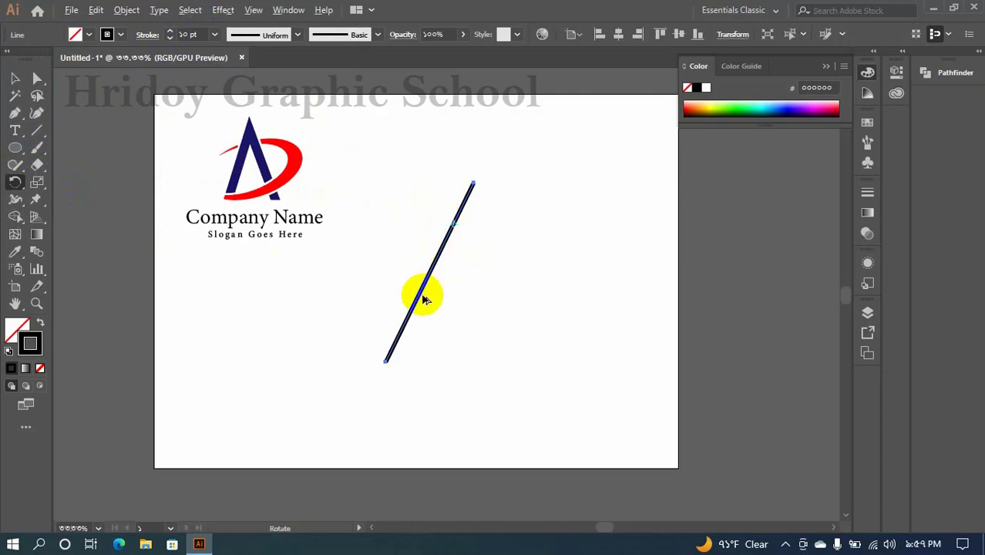
drag(420, 303, 482, 340)
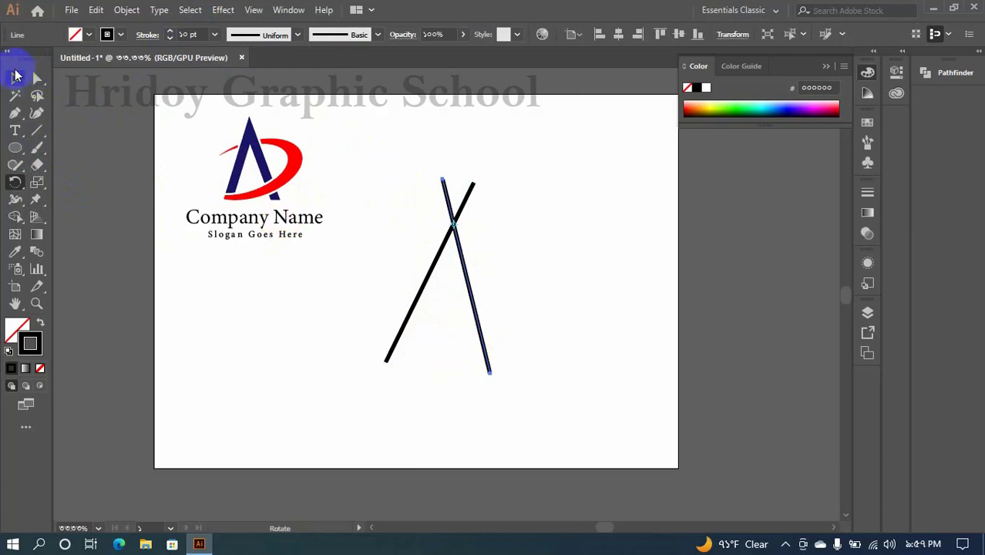
click(15, 78)
click(355, 338)
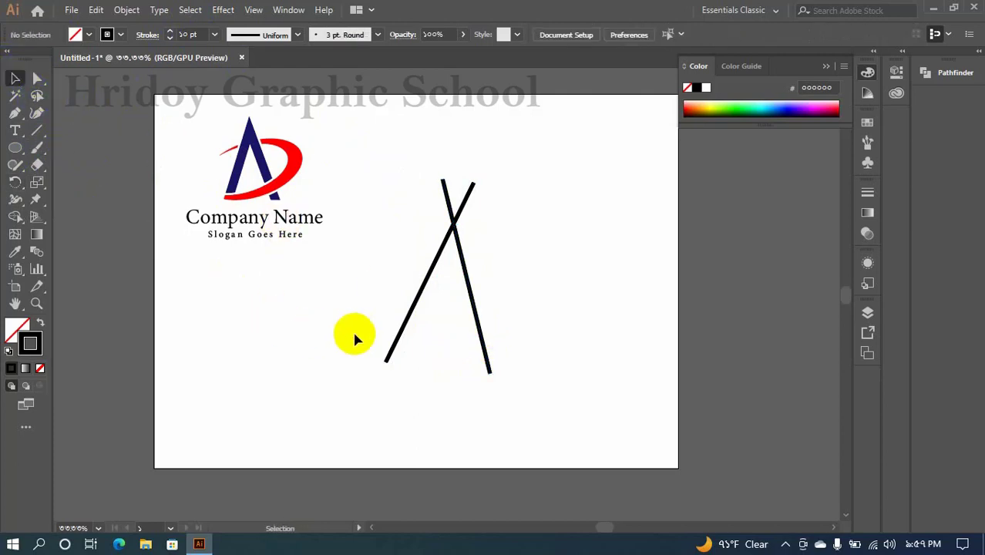
- Rotate the left leg slightly more upright and shift the right leg upward so the feet are roughly level
click(390, 359)
drag(382, 367, 389, 379)
click(385, 385)
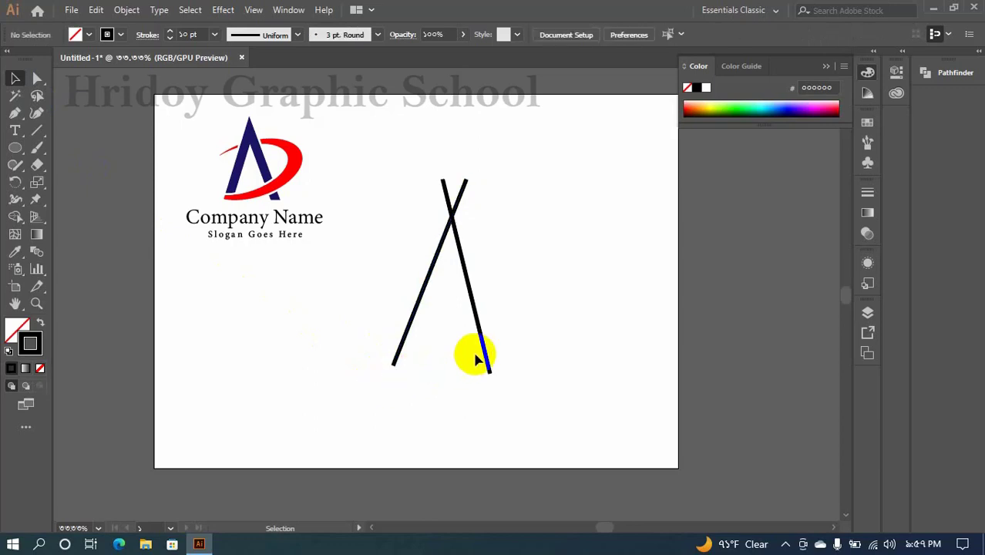
drag(481, 342, 478, 334)
click(520, 342)
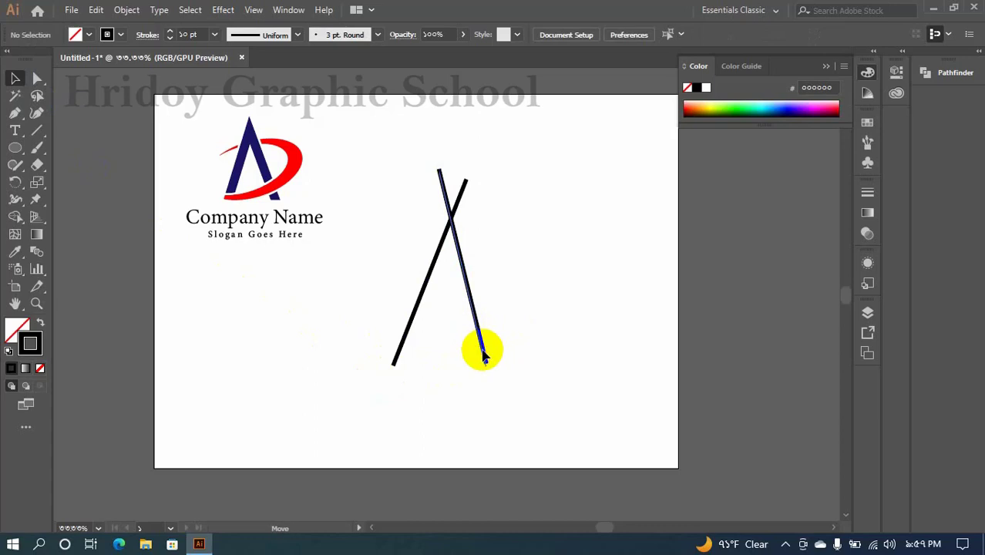
- Draw a wide, flat ellipse across the lower half of the legs and shift it slightly to center it on them
scroll(466, 326, up, 1)
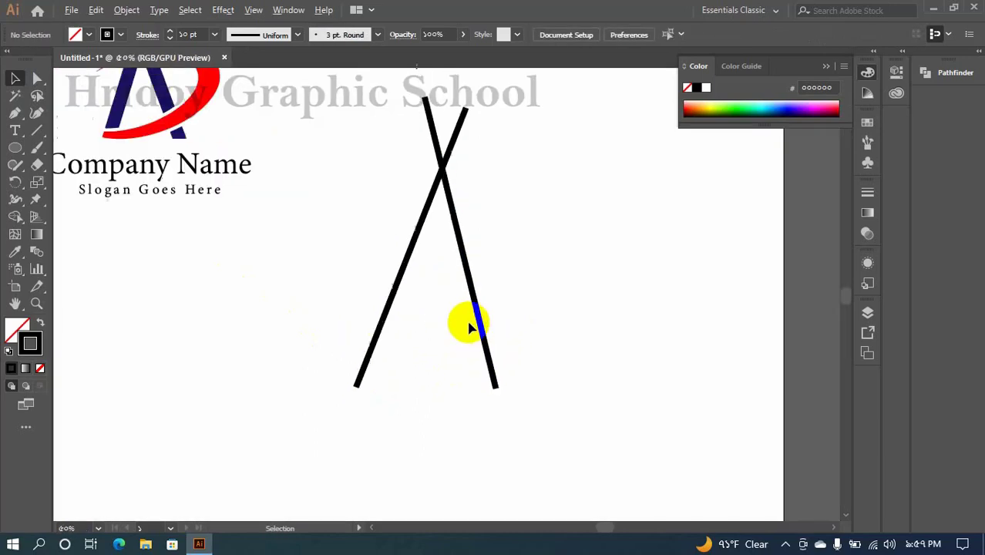
click(23, 150)
mouse_move(325, 244)
mouse_down()
mouse_move(422, 297)
mouse_move(509, 307)
mouse_up()
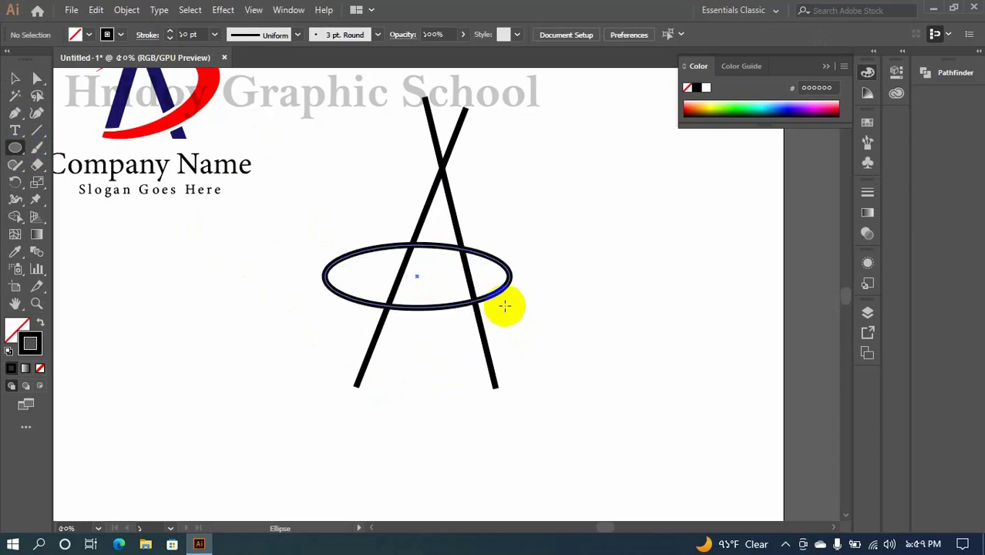
click(15, 78)
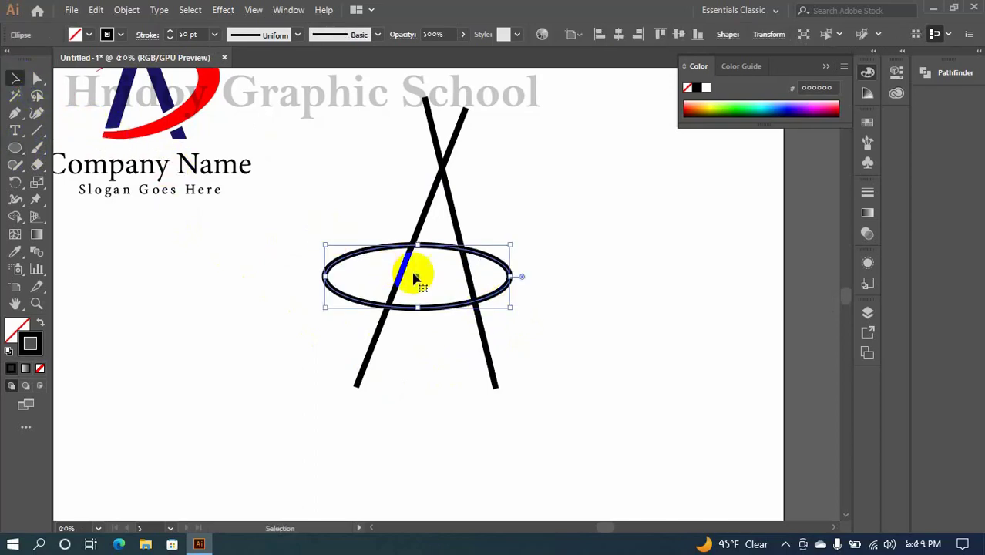
drag(452, 311, 472, 328)
click(445, 376)
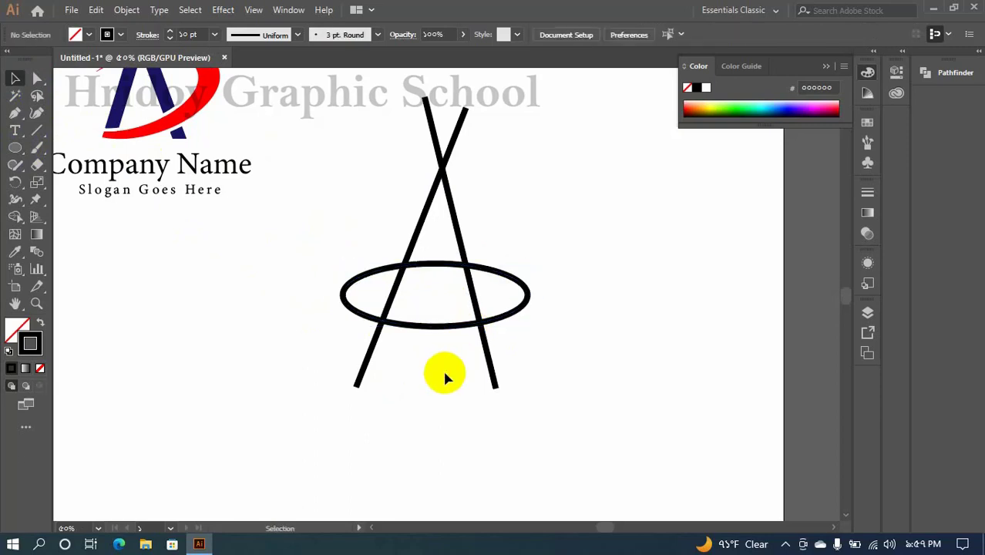
- Select both legs and the ellipse and expand their fill and stroke into shapes
mouse_move(588, 361)
mouse_down()
mouse_move(502, 315)
mouse_move(373, 204)
mouse_up()
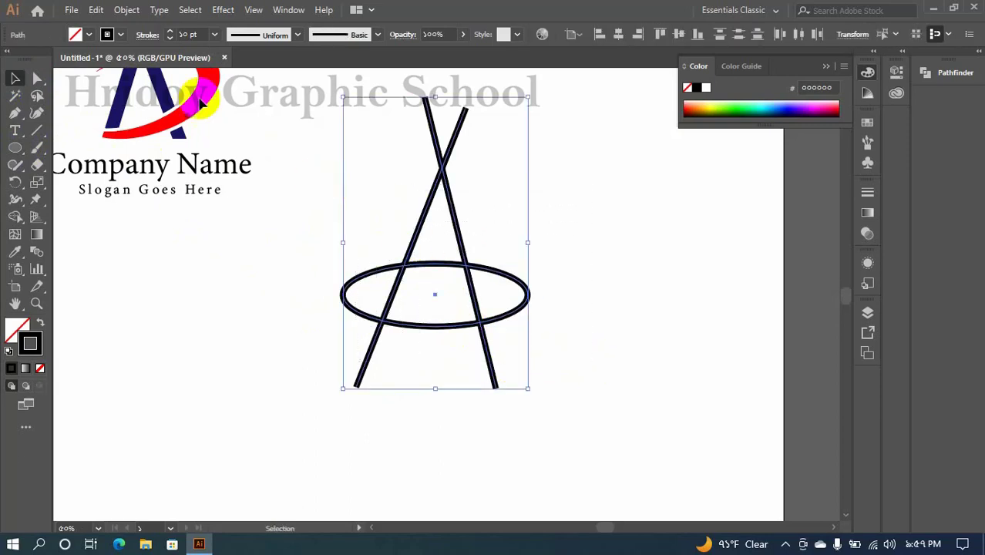
click(128, 10)
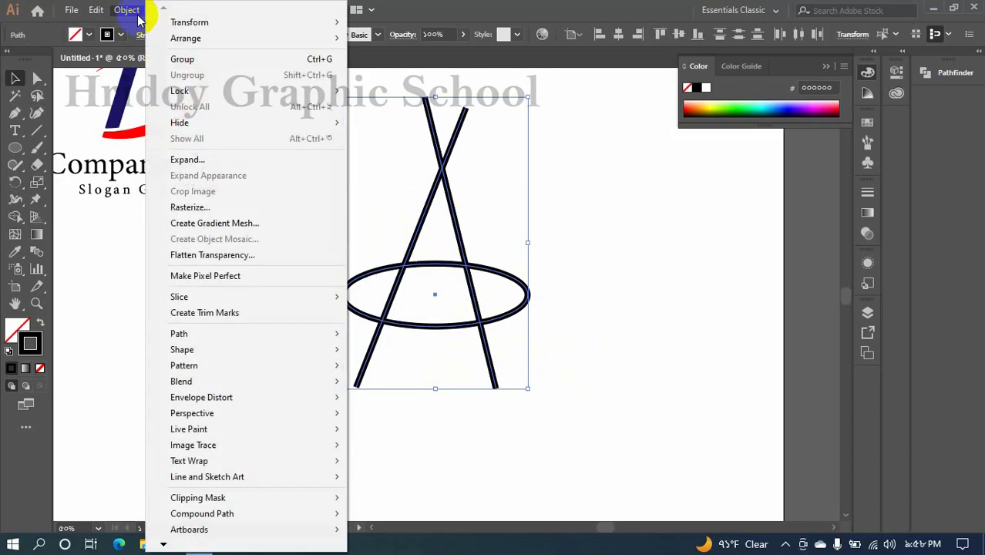
click(189, 160)
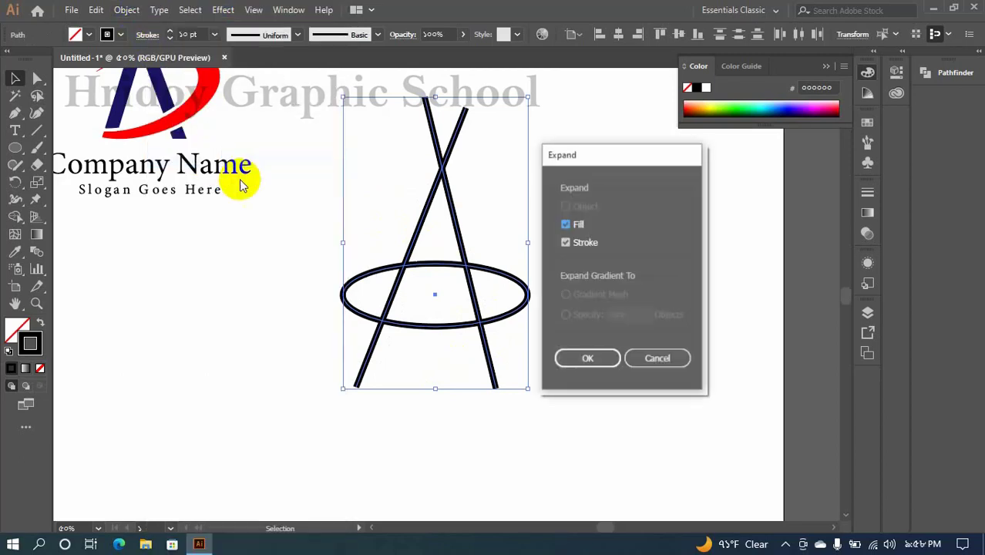
click(587, 359)
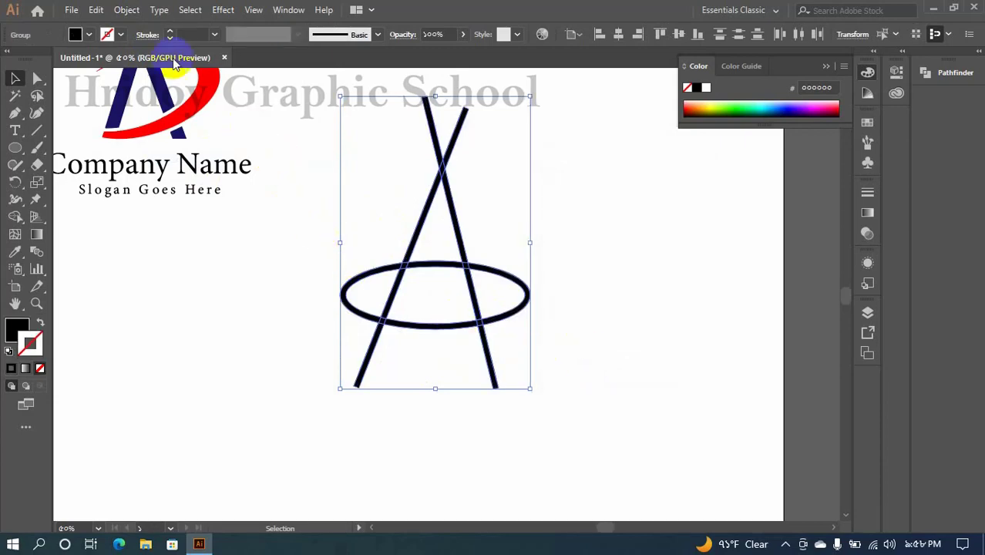
- Offset the expanded shapes' paths by 13 px with miter joins
click(131, 13)
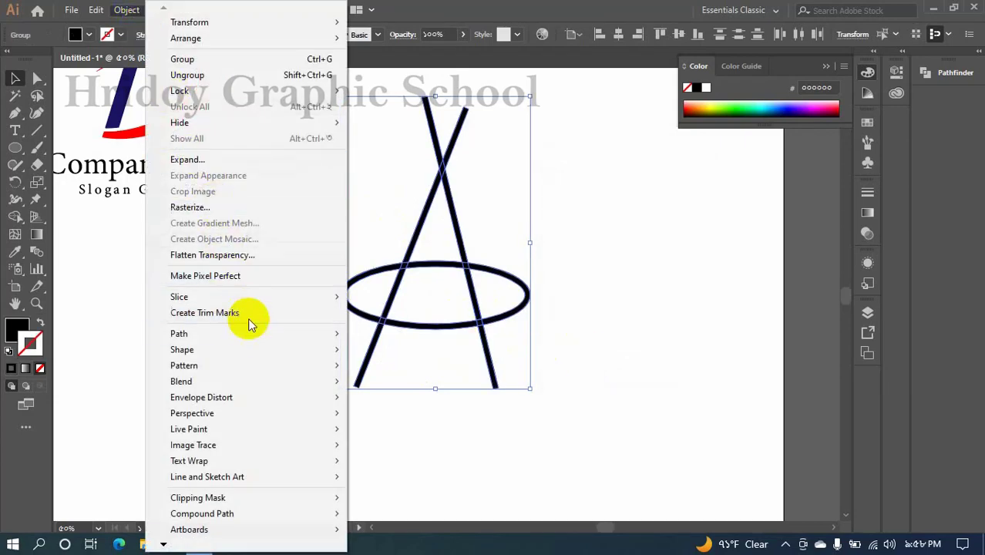
mouse_move(249, 333)
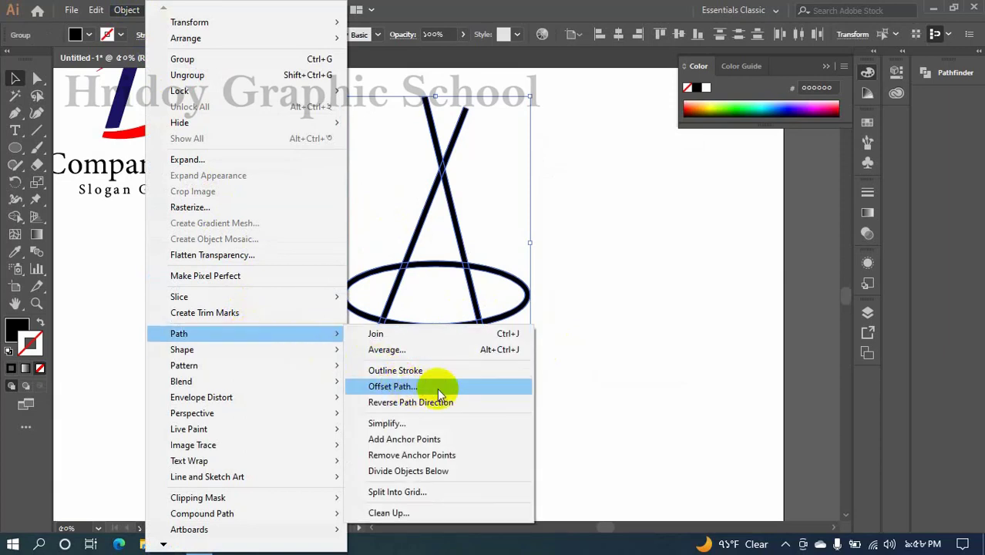
click(438, 389)
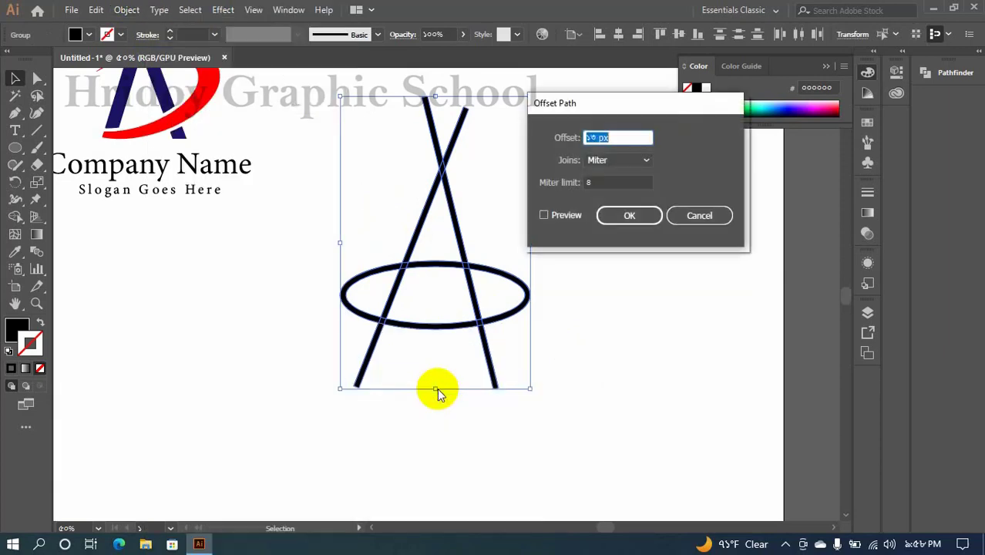
click(629, 215)
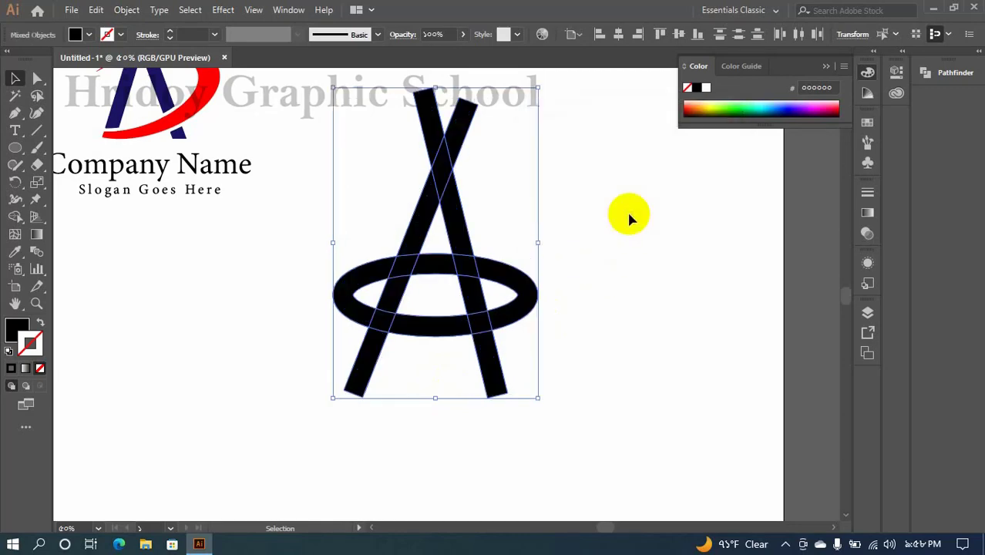
click(627, 356)
- Select all the shapes and cut the ellipse with Shape Builder where its lower arc passes behind the left leg, removing the offset pieces there
drag(686, 411, 382, 150)
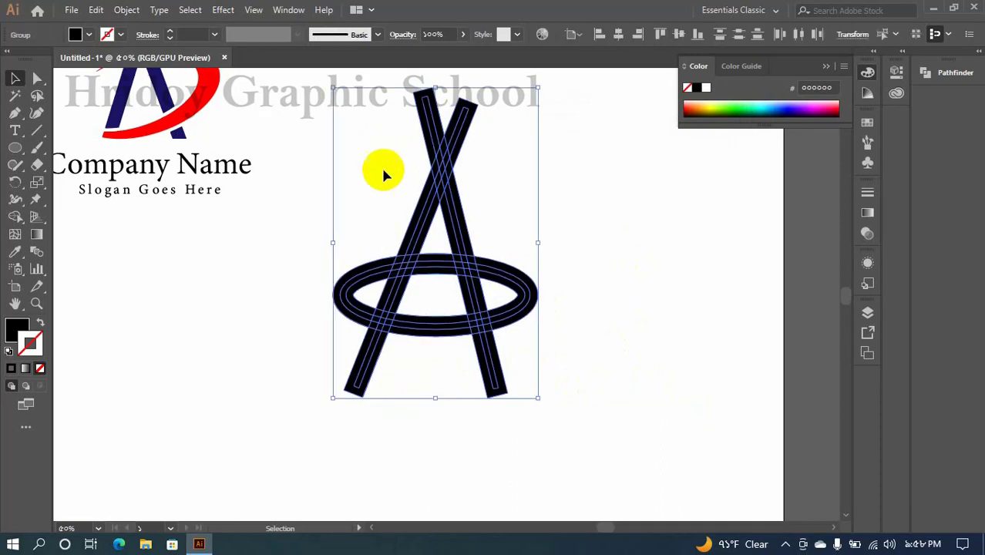
click(17, 220)
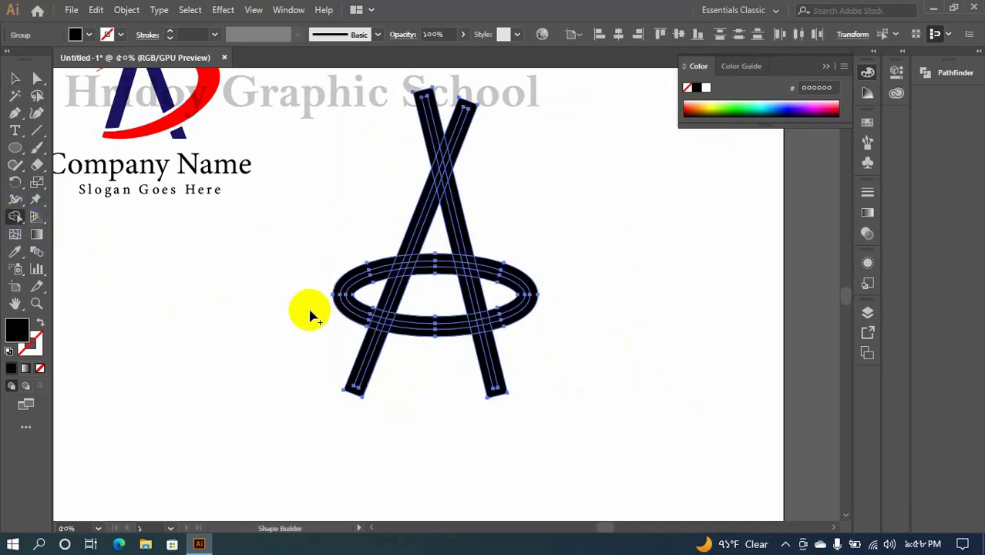
scroll(432, 343, up, 5)
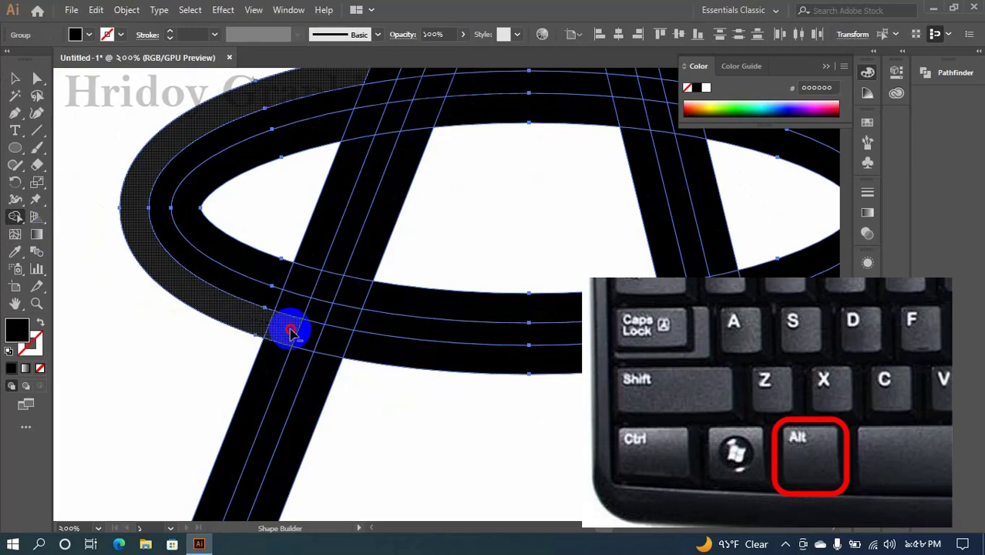
mouse_move(290, 332)
mouse_down()
mouse_move(317, 255)
mouse_move(266, 371)
mouse_up()
mouse_move(365, 303)
mouse_down()
mouse_move(378, 255)
mouse_move(333, 352)
mouse_move(329, 314)
mouse_move(345, 263)
mouse_move(302, 364)
mouse_up()
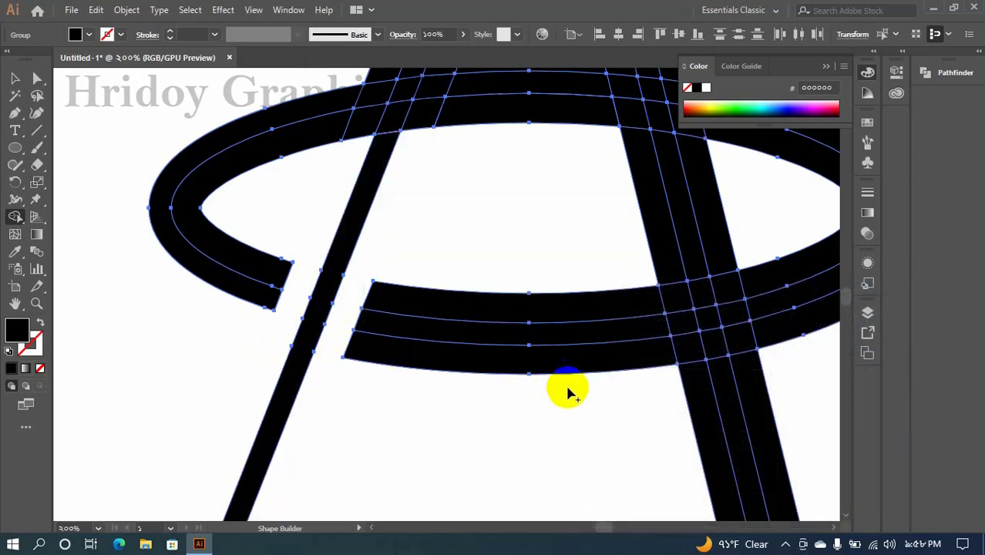
- Carve the other three crossings with Shape Builder, passing the right leg over the upper arc and the ellipse over both legs elsewhere
drag(616, 198, 599, 213)
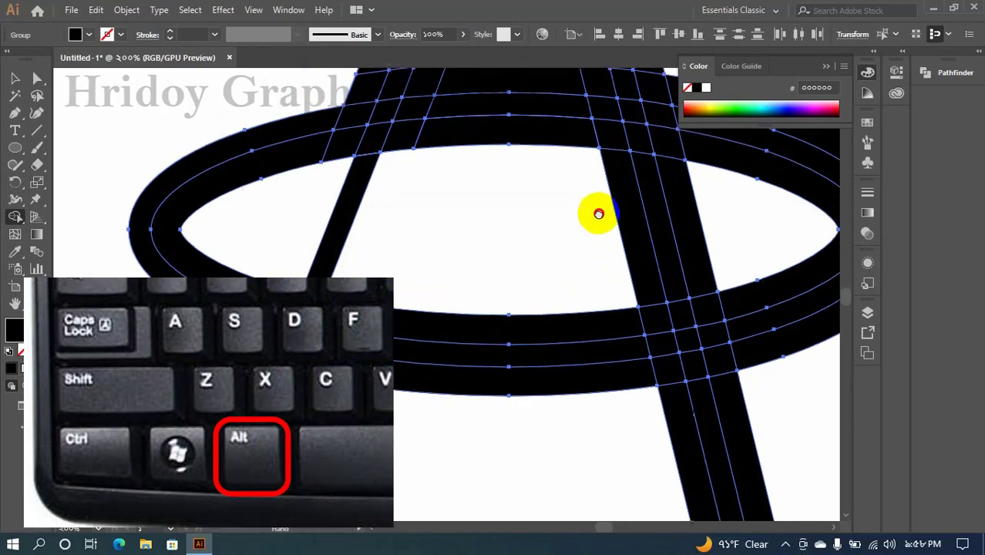
alt+scroll(599, 214, down, 3)
drag(536, 147, 582, 304)
mouse_move(509, 210)
mouse_down()
mouse_move(489, 164)
mouse_move(525, 298)
mouse_move(521, 200)
mouse_move(550, 297)
mouse_move(551, 341)
mouse_move(522, 328)
mouse_move(642, 305)
mouse_up()
scroll(549, 343, down, 2)
scroll(550, 341, down, 1)
drag(534, 388, 660, 363)
drag(553, 354, 649, 330)
drag(313, 195, 430, 276)
drag(337, 235, 467, 214)
- Trim the crossed line ends into a pointed apex, remove the offset pieces left around the right foot, and deselect the mark
mouse_move(347, 182)
mouse_down()
mouse_move(463, 170)
mouse_move(335, 220)
mouse_move(505, 189)
mouse_move(462, 401)
mouse_up()
scroll(486, 265, down, 2)
mouse_move(408, 227)
mouse_down()
mouse_move(440, 179)
mouse_move(469, 187)
mouse_move(498, 224)
mouse_move(501, 257)
mouse_move(469, 224)
mouse_move(451, 231)
mouse_move(447, 319)
mouse_move(457, 284)
mouse_move(446, 307)
mouse_move(446, 275)
mouse_move(461, 245)
mouse_move(467, 281)
mouse_up()
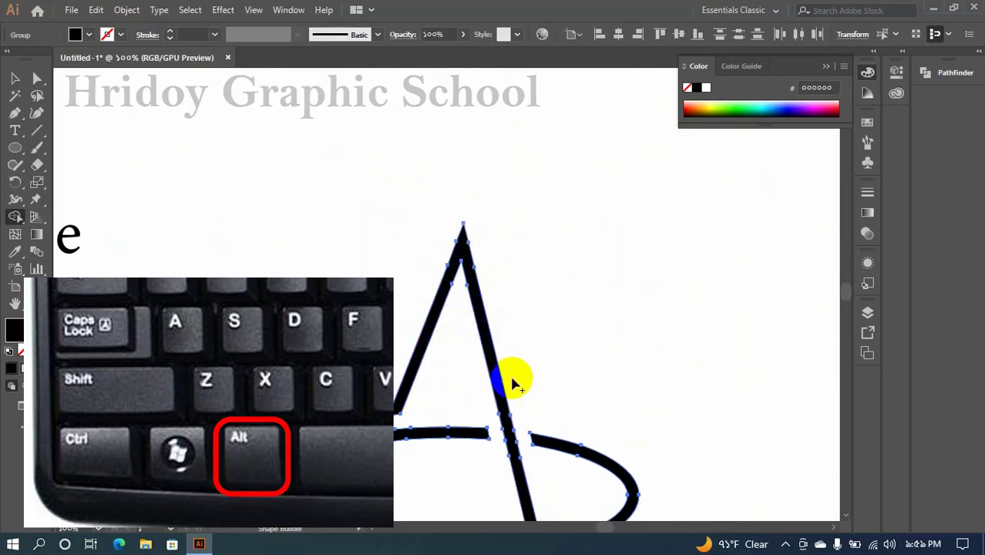
drag(539, 377, 539, 233)
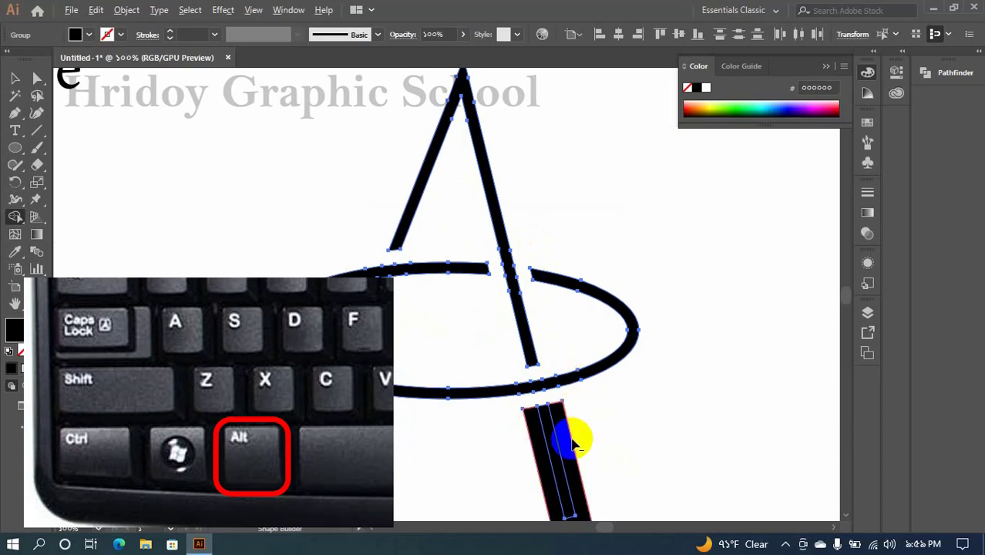
click(15, 78)
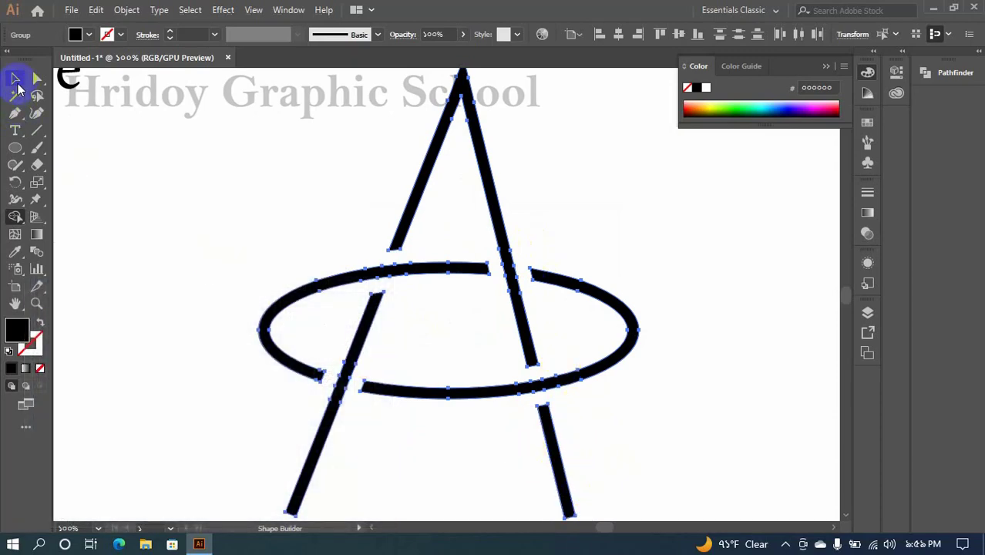
click(167, 170)
scroll(214, 231, down, 5)
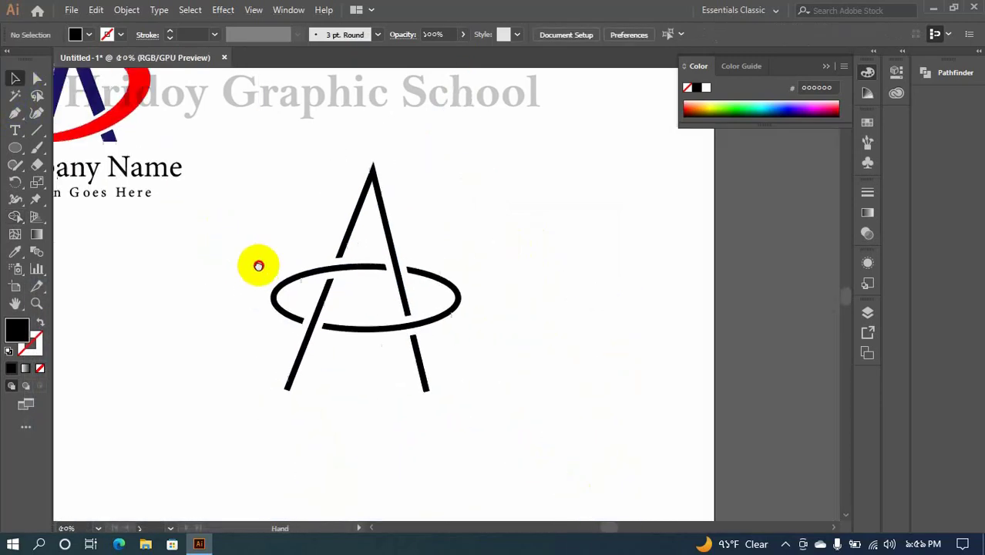
- Draw a circle around the interlaced A mark with no fill and a 10 pt black stroke
click(465, 369)
drag(448, 319, 494, 316)
click(583, 348)
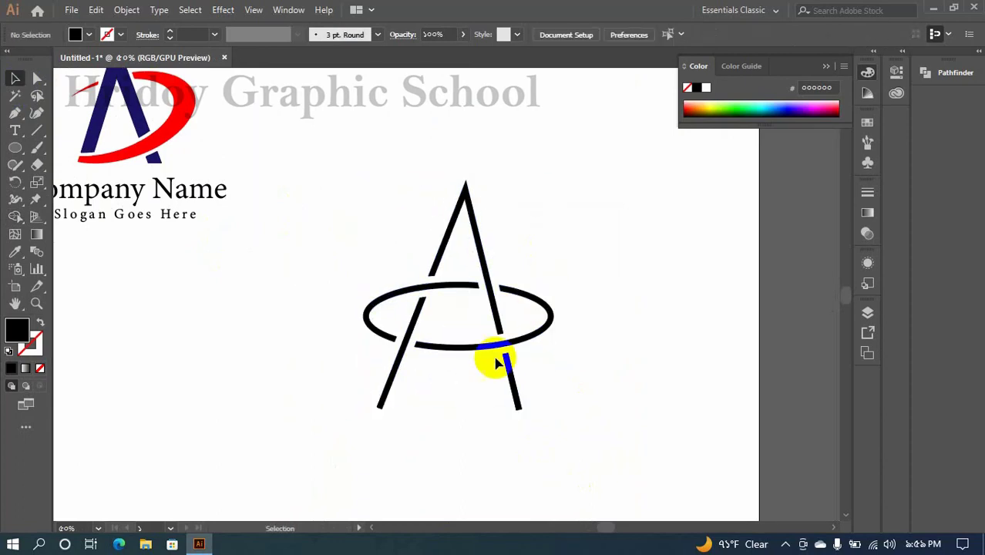
click(21, 147)
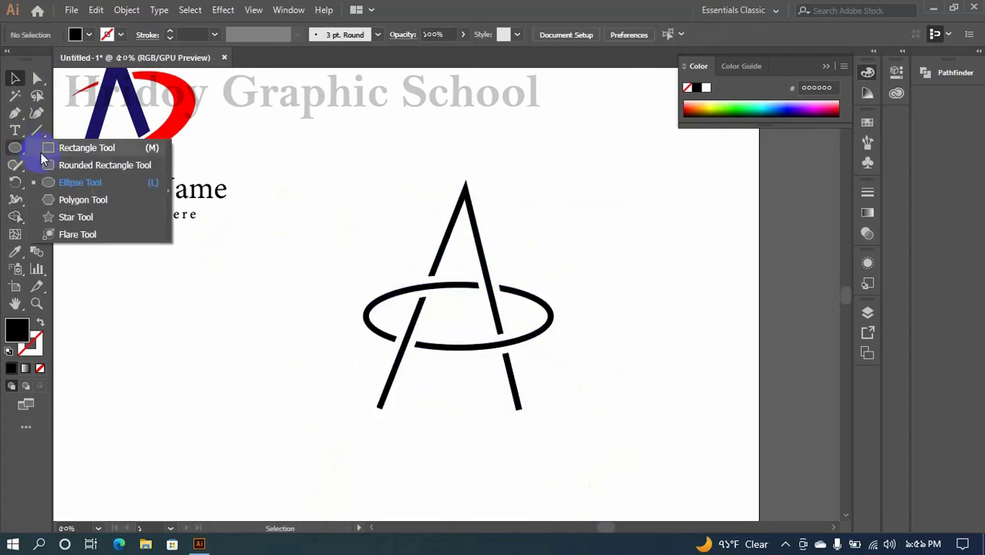
click(78, 179)
mouse_move(371, 167)
mouse_down()
mouse_move(570, 429)
mouse_move(534, 453)
mouse_move(513, 421)
mouse_move(465, 430)
mouse_move(472, 418)
mouse_up()
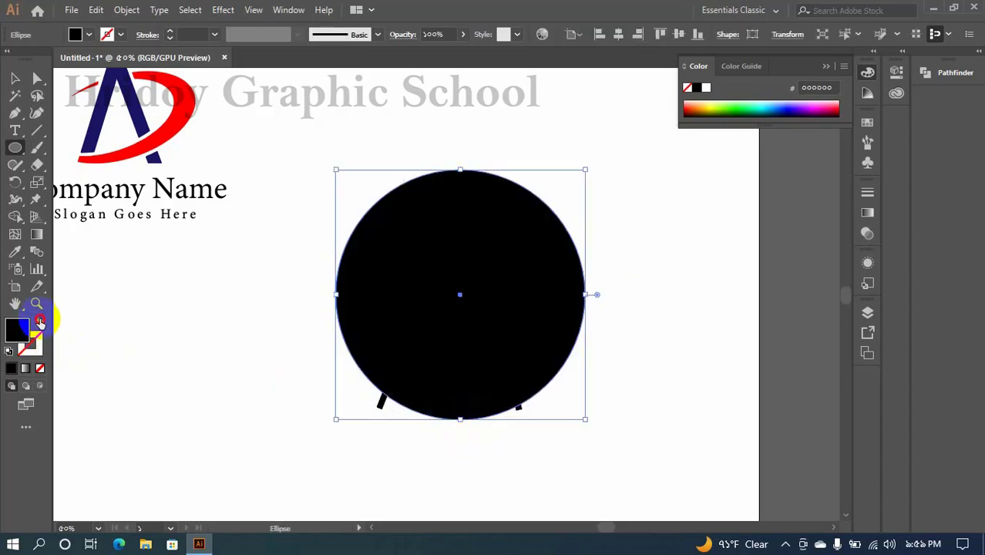
click(40, 322)
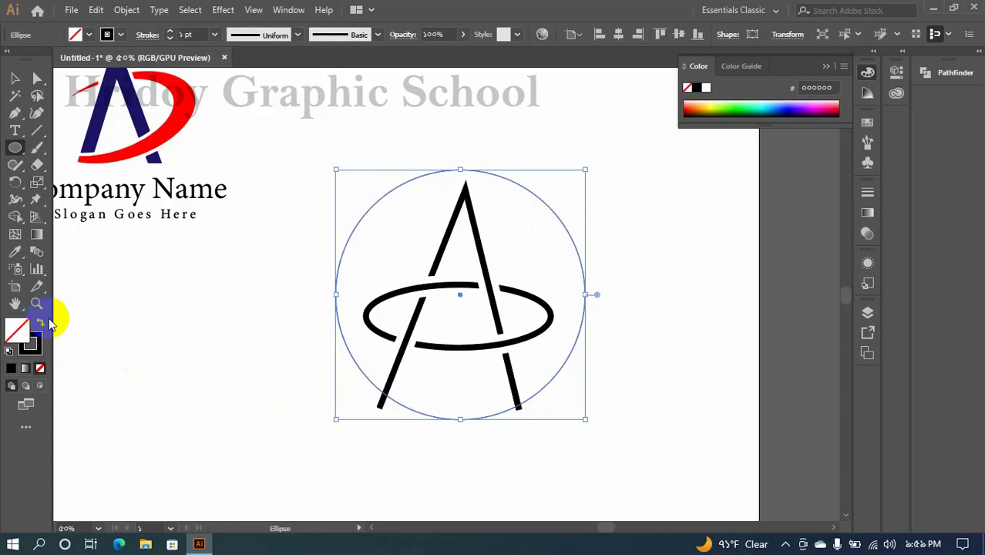
click(215, 36)
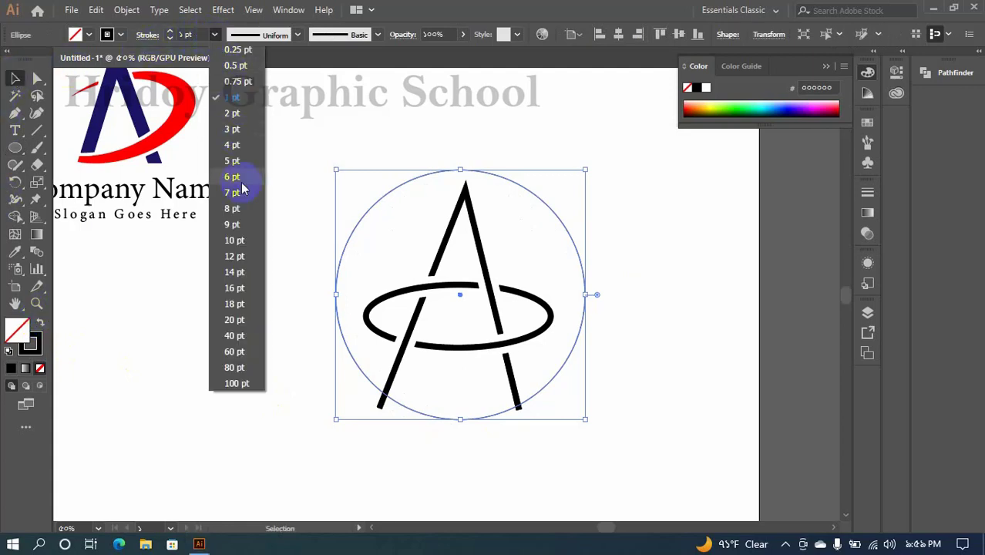
click(243, 232)
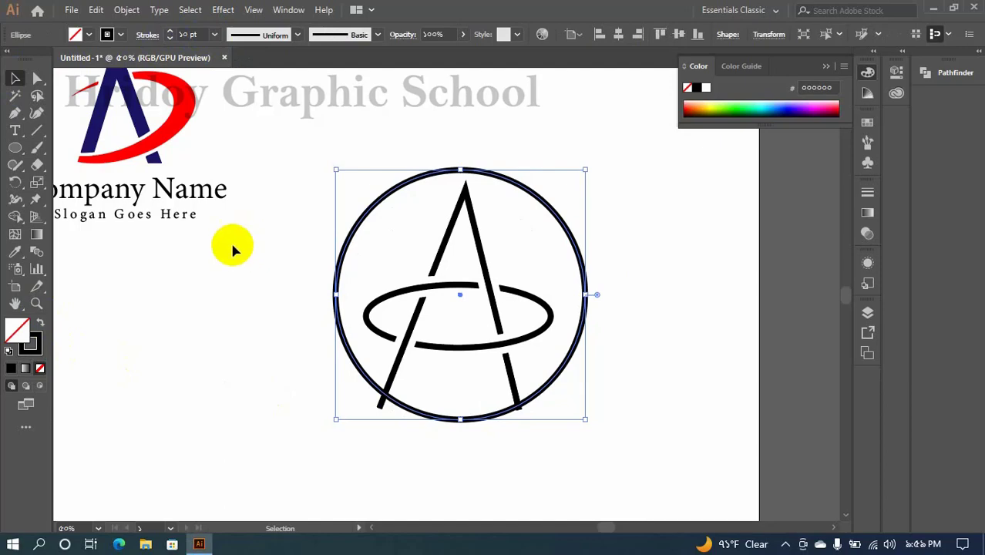
- Expand the circle's fill and stroke into a ring and offset its path by 13 px with miter joins
click(126, 10)
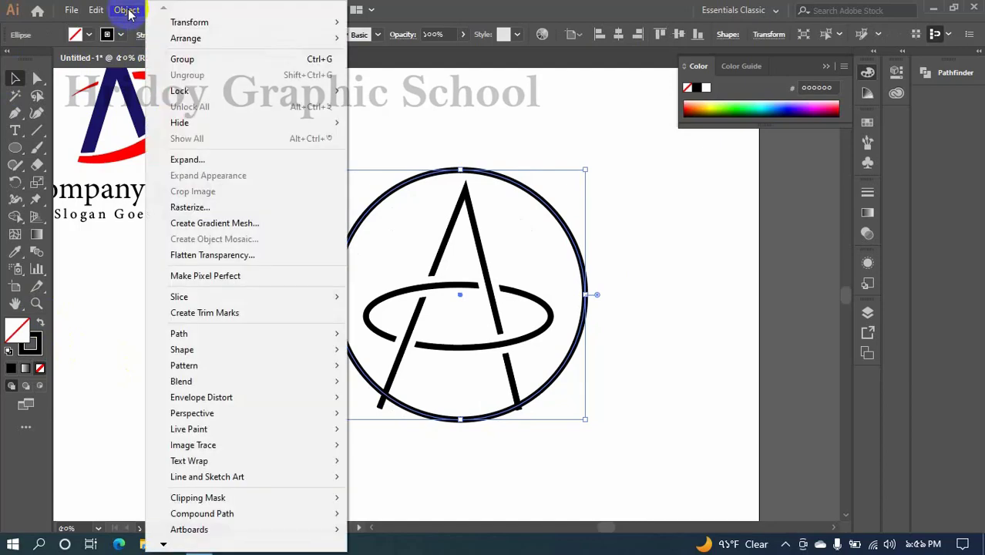
click(186, 158)
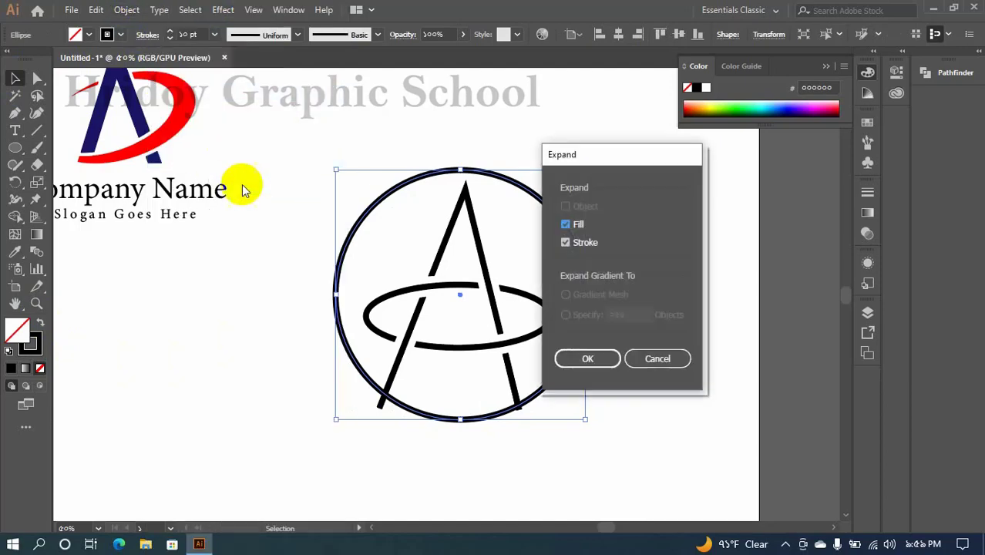
click(587, 359)
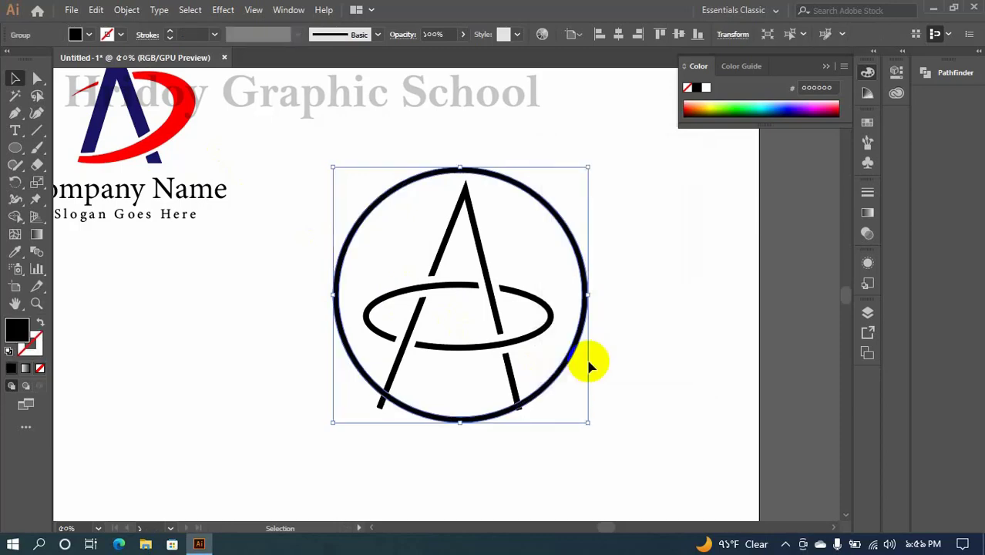
click(137, 8)
mouse_move(257, 339)
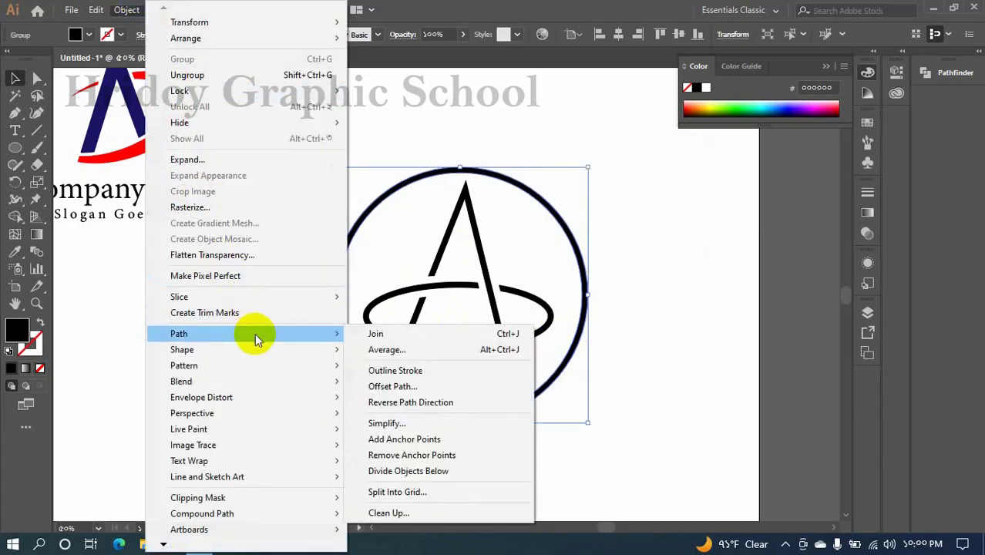
click(398, 389)
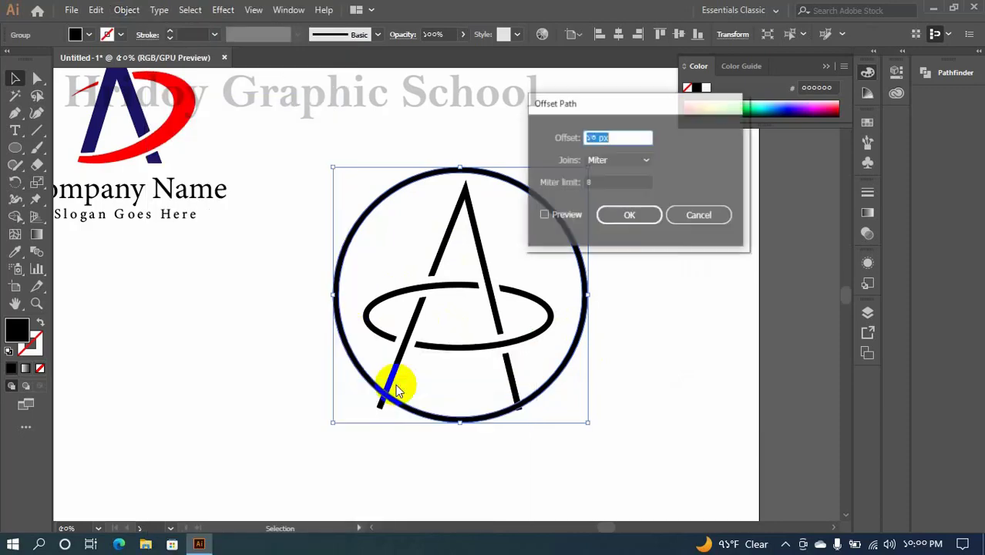
click(622, 217)
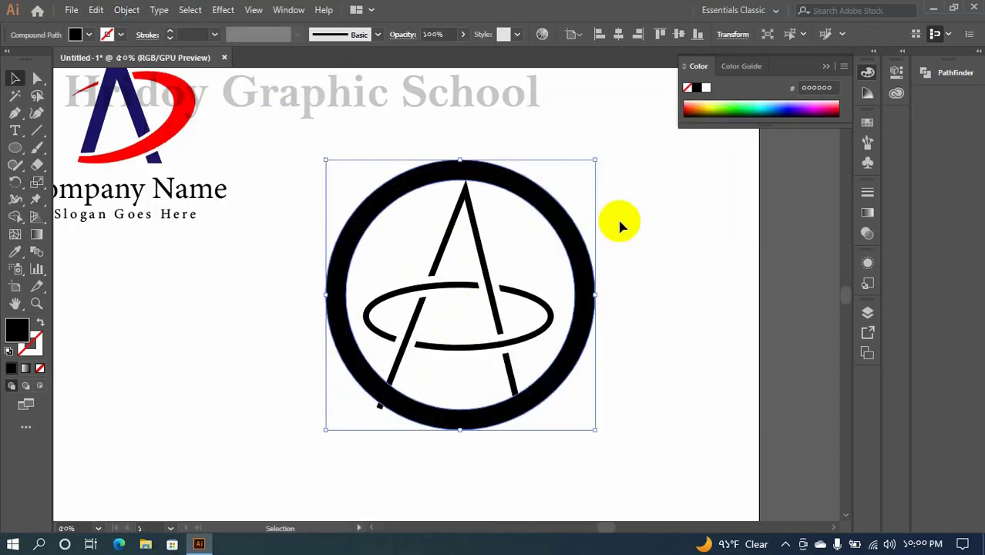
- Select the rings and legs, and trim the left foot with Shape Builder to leave a gap inside the circle, removing the offset pieces
drag(540, 458, 359, 383)
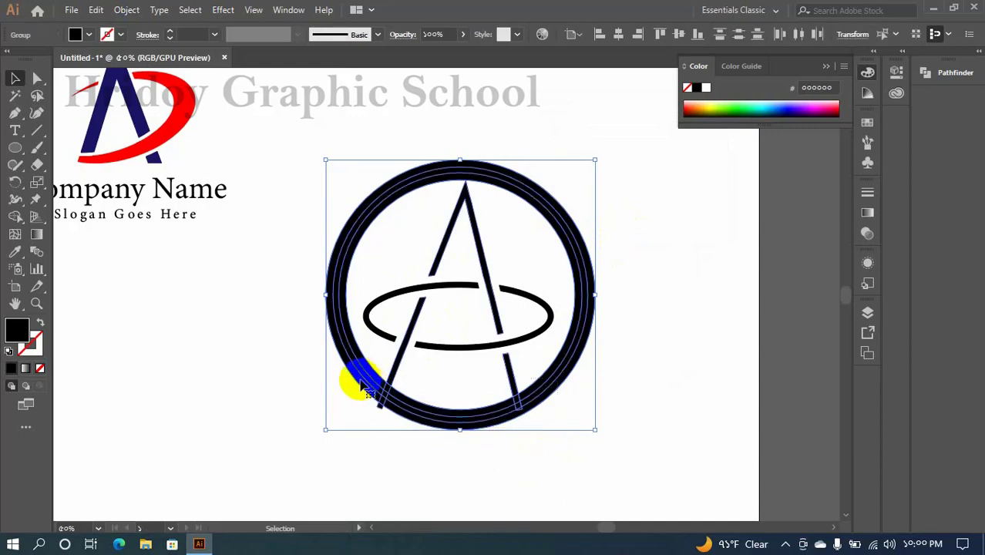
click(15, 219)
scroll(397, 440, up, 4)
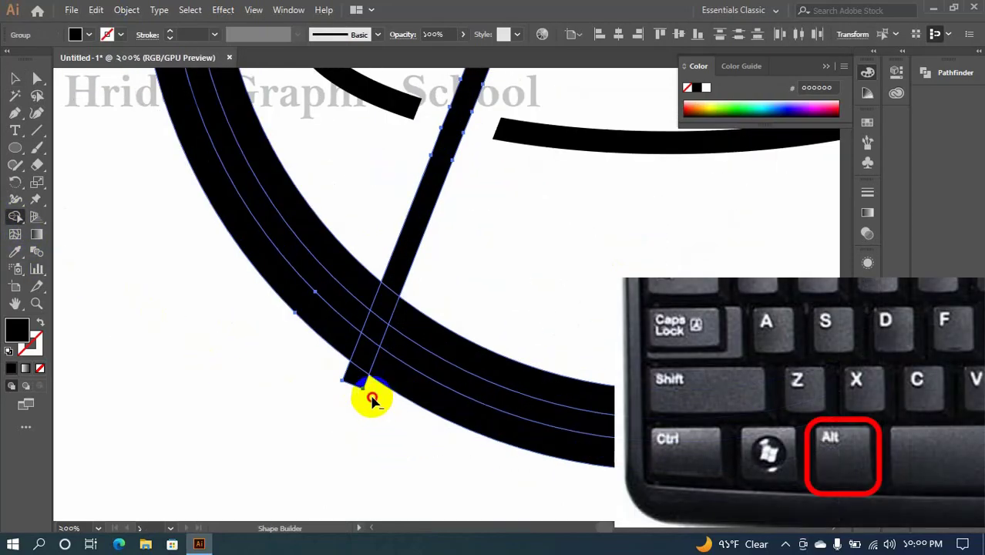
alt+click(347, 353)
alt+click(369, 293)
alt+click(413, 325)
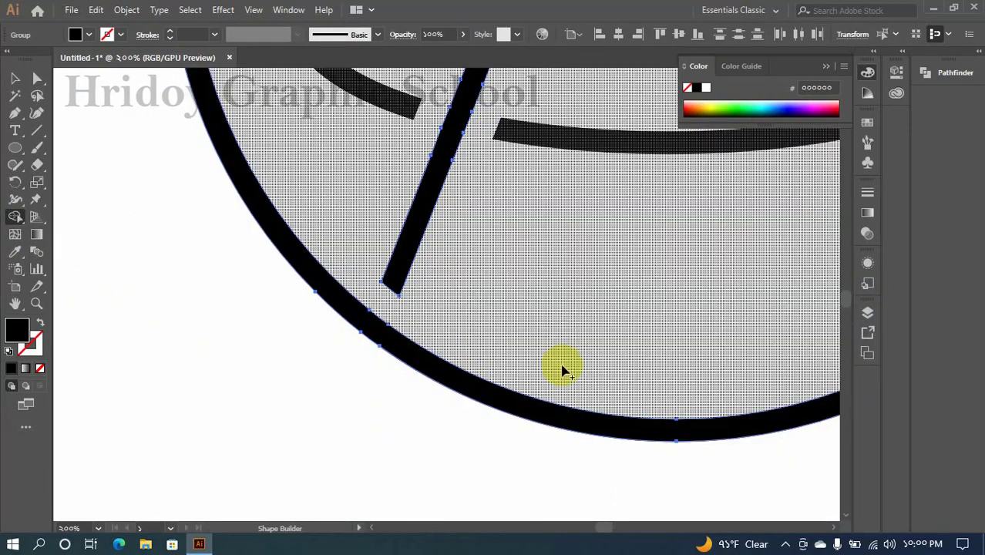
- Trim the right foot the same way with Shape Builder, merge the ring segment at its crossing, and deselect the mark
drag(626, 361, 277, 372)
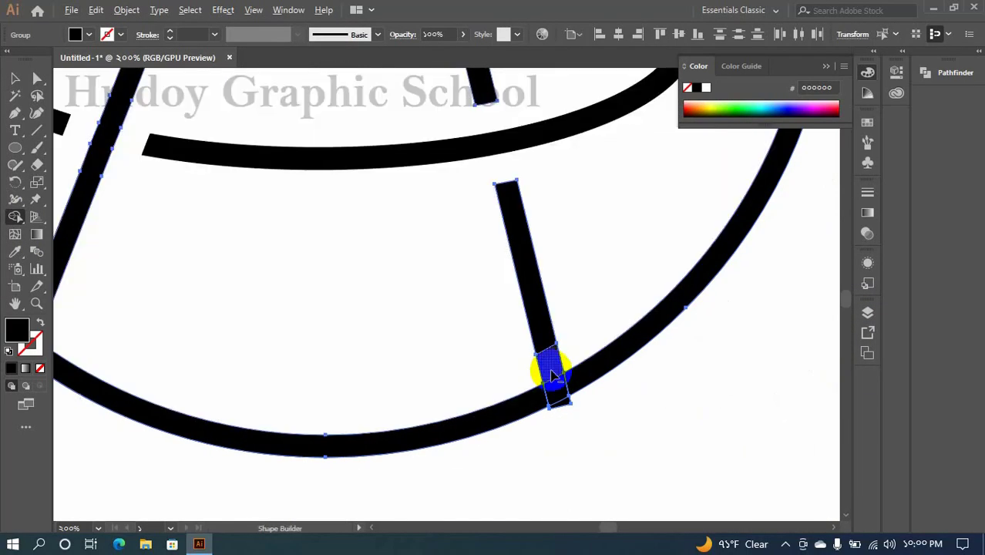
alt+click(552, 368)
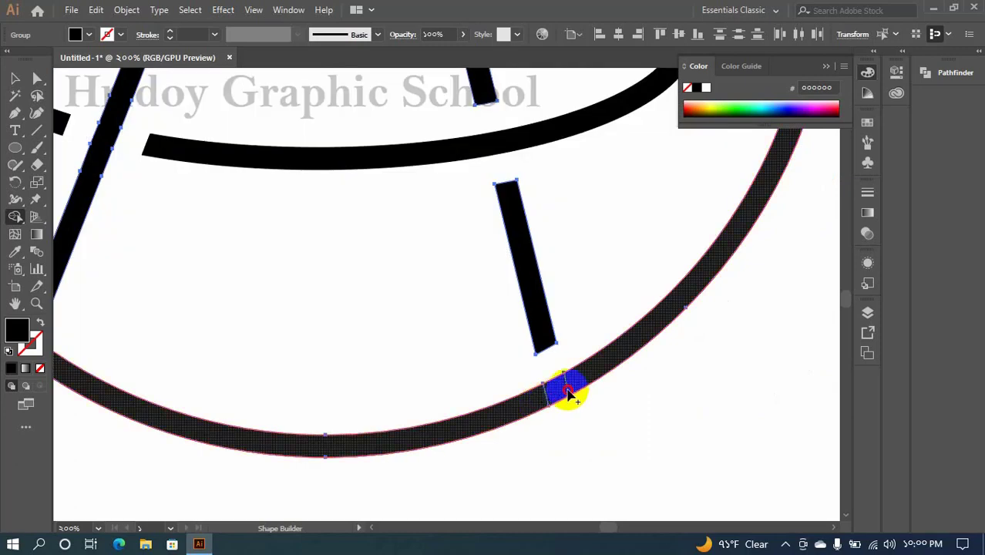
scroll(576, 387, down, 3)
scroll(576, 397, down, 1)
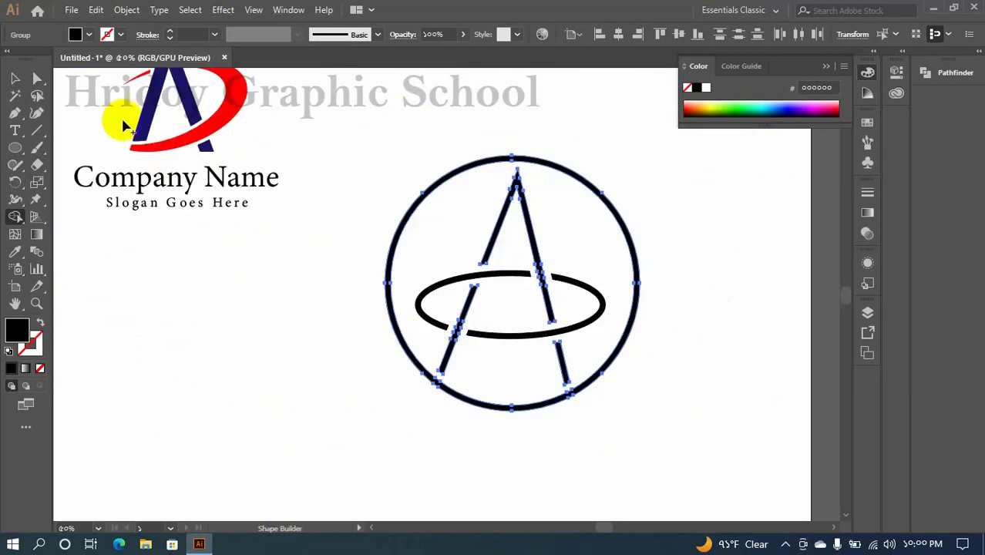
click(19, 79)
click(249, 336)
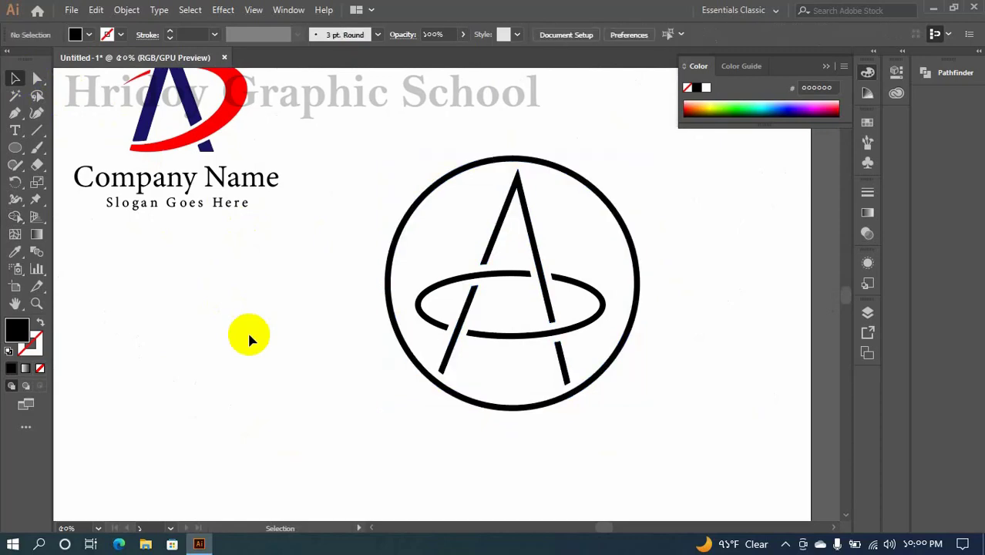
- Scale the whole encircled A mark down proportionally about its center to a little over half its size
drag(416, 164, 668, 393)
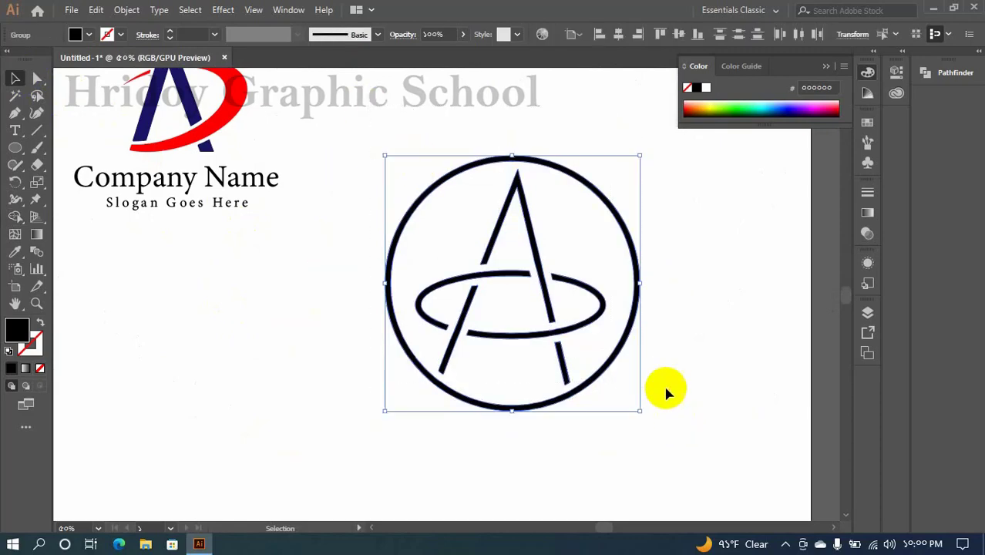
drag(640, 283, 584, 283)
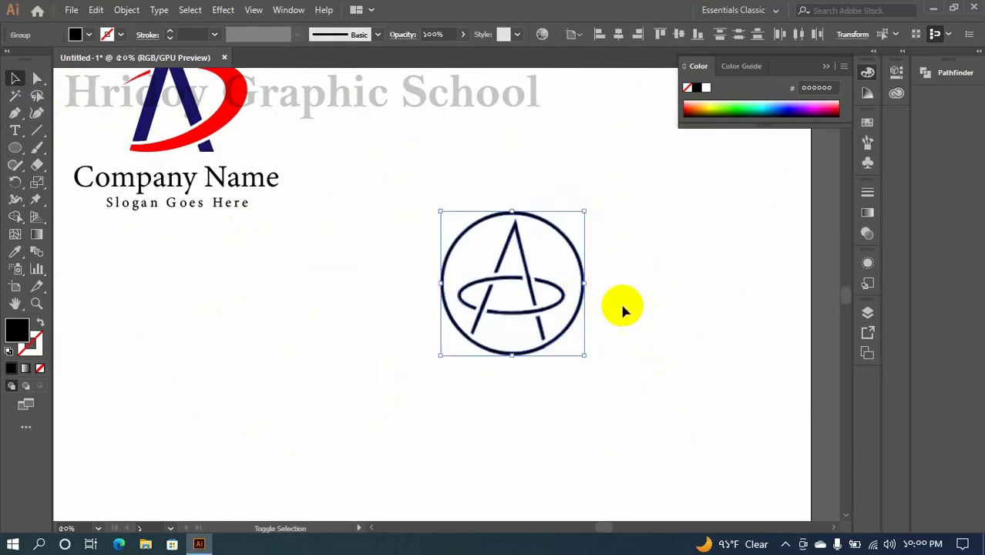
click(633, 323)
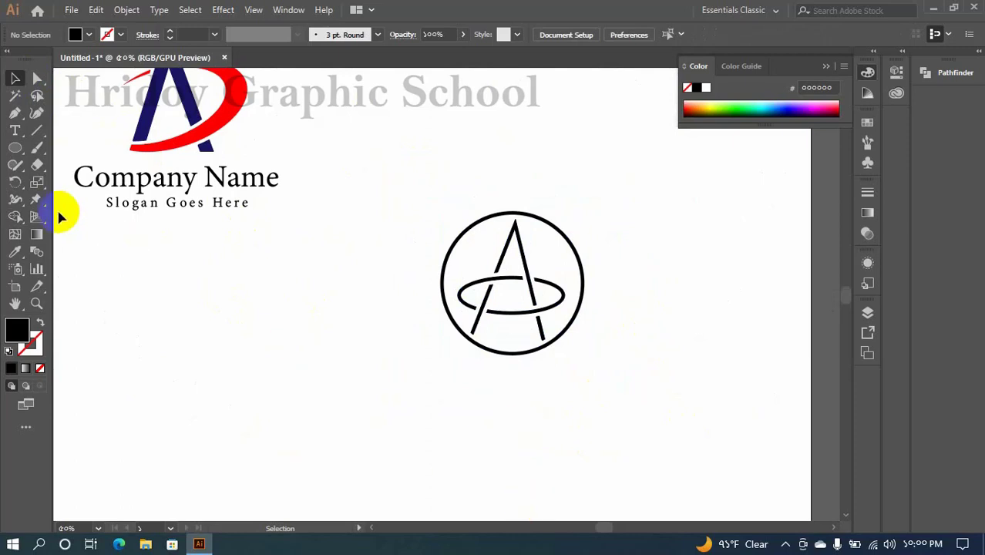
- Ungroup the first logo so its text lines can be selected separately from the emblem, and deselect it
drag(196, 262, 163, 188)
click(199, 224)
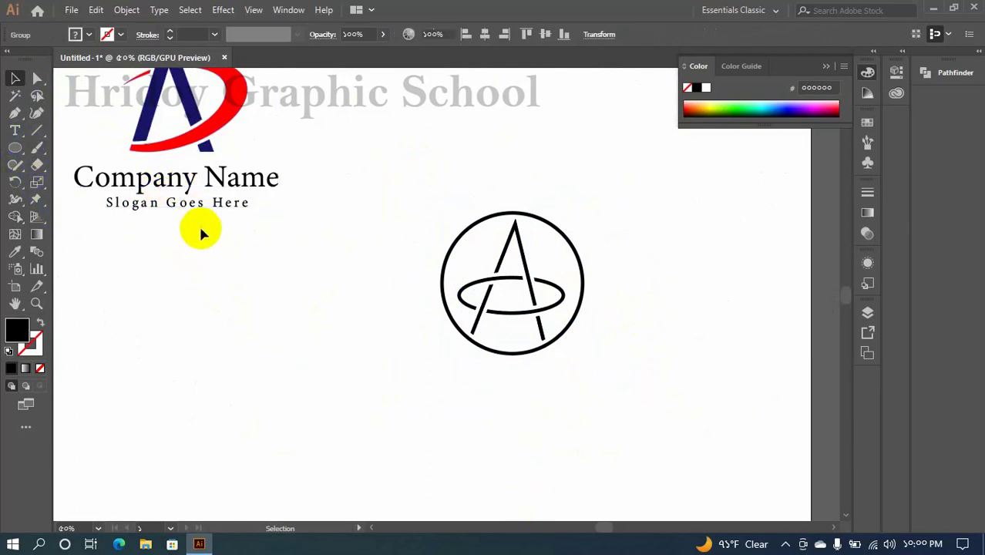
click(194, 185)
right_click(194, 185)
click(258, 303)
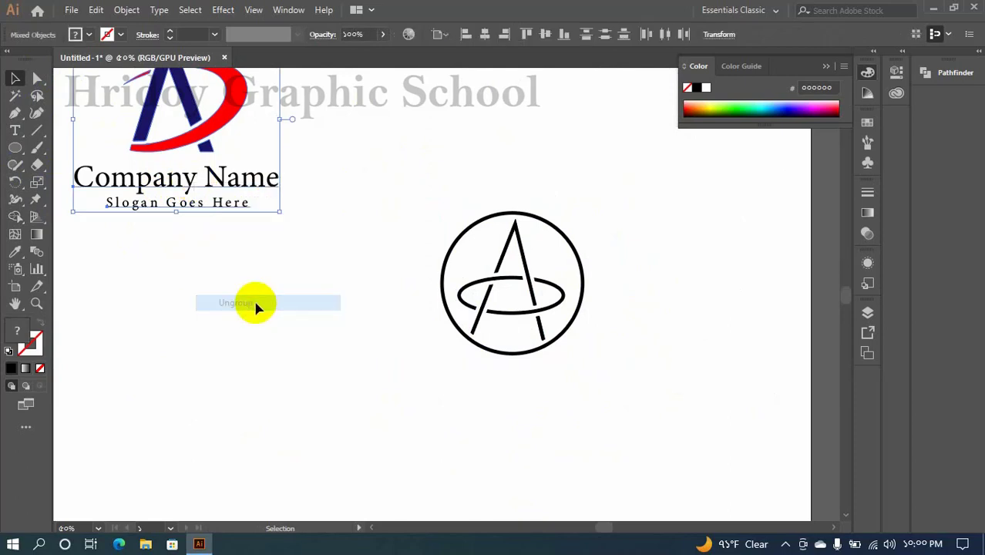
click(241, 252)
- Copy the "Company Name" and "Slogan Goes Here" lines from the first logo and place them centered beneath the encircled A mark
click(217, 173)
drag(219, 173, 561, 383)
click(562, 456)
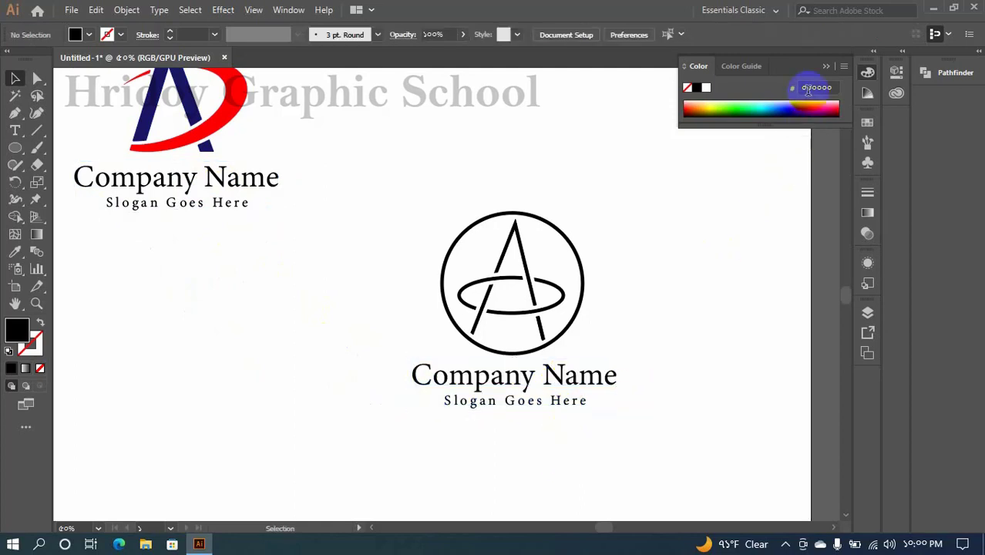
click(823, 69)
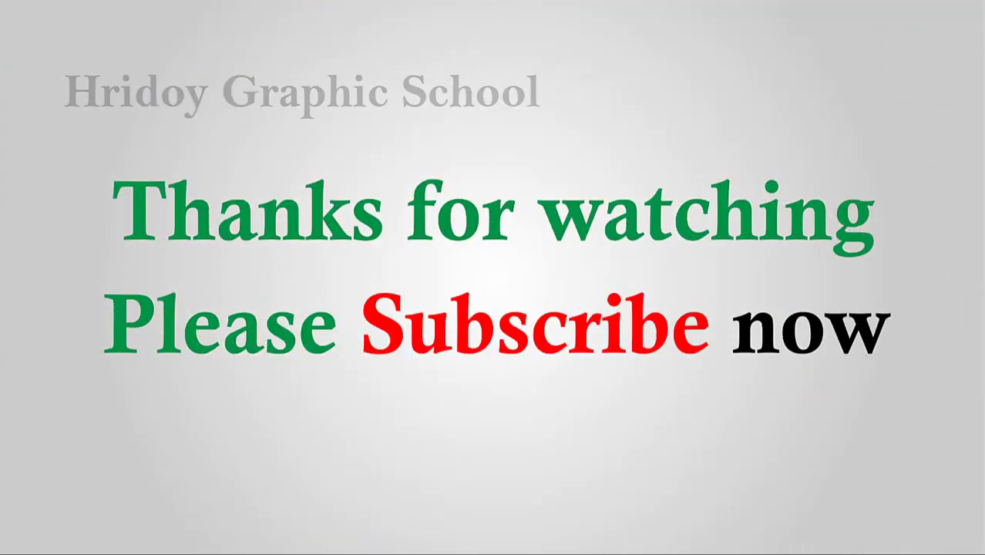